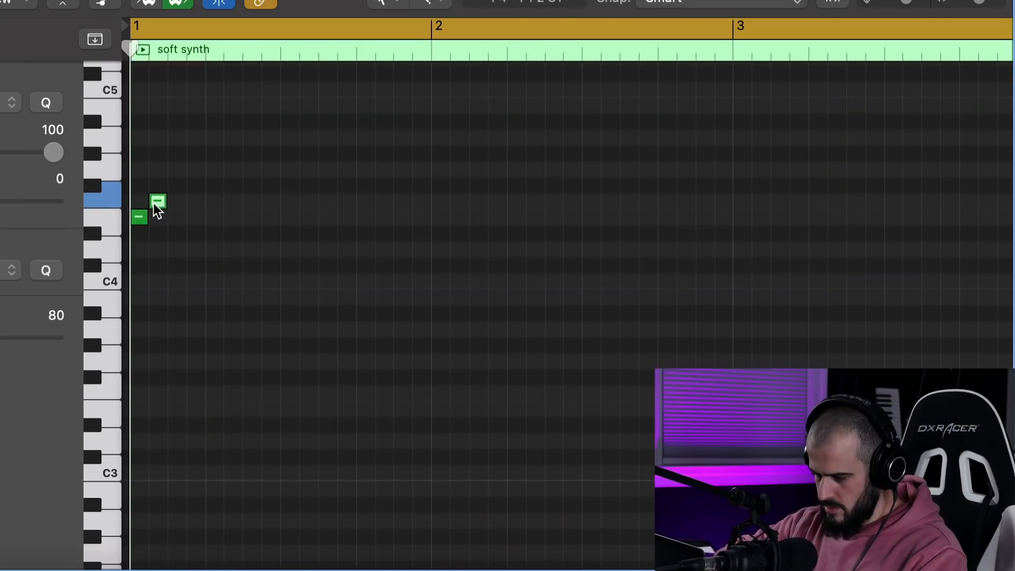
- Write a two-bar soft synth arpeggio of sixteenth notes on E4, F#4, A4, B4 and C#5, and duplicate it into bars 3 and 4
left_click_drag(157, 209, 157, 192)
left_click(177, 138)
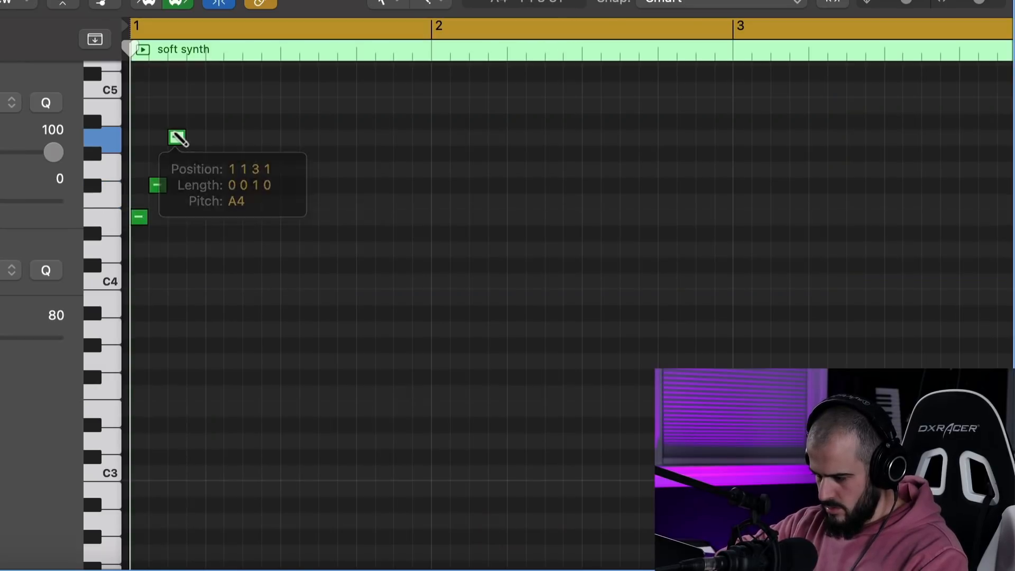
key("space")
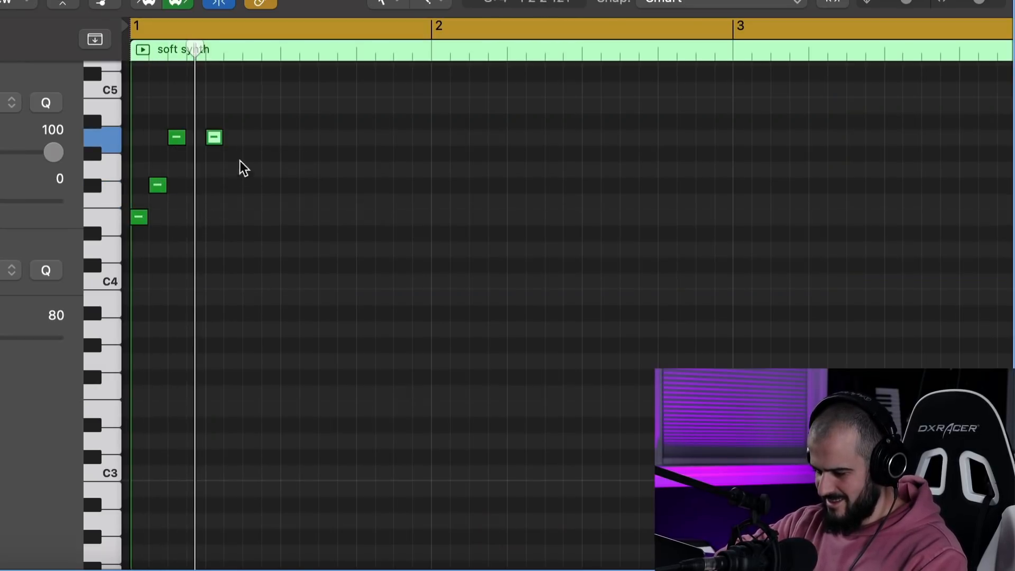
left_click(270, 185)
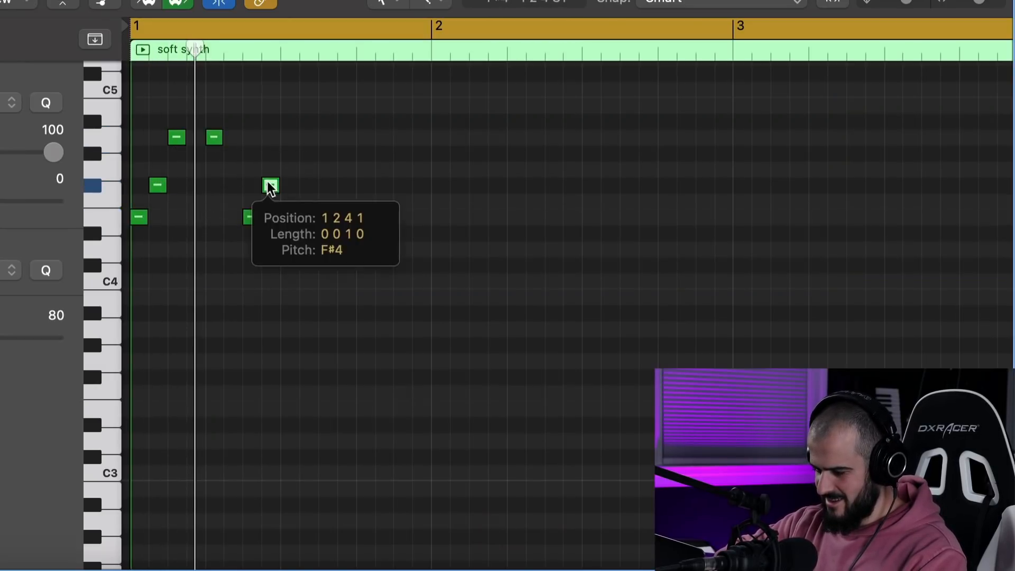
left_click(289, 138)
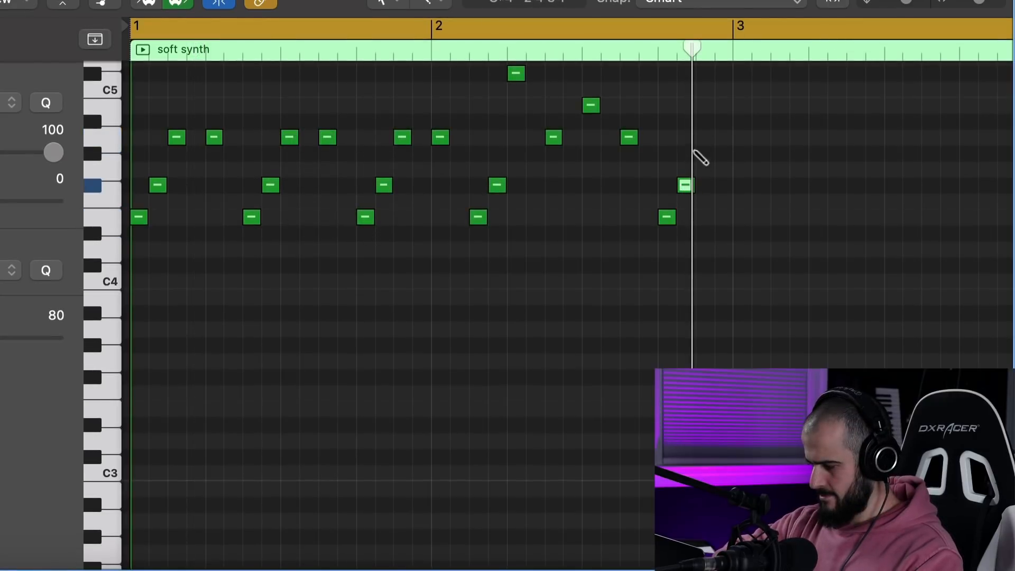
left_click(697, 137)
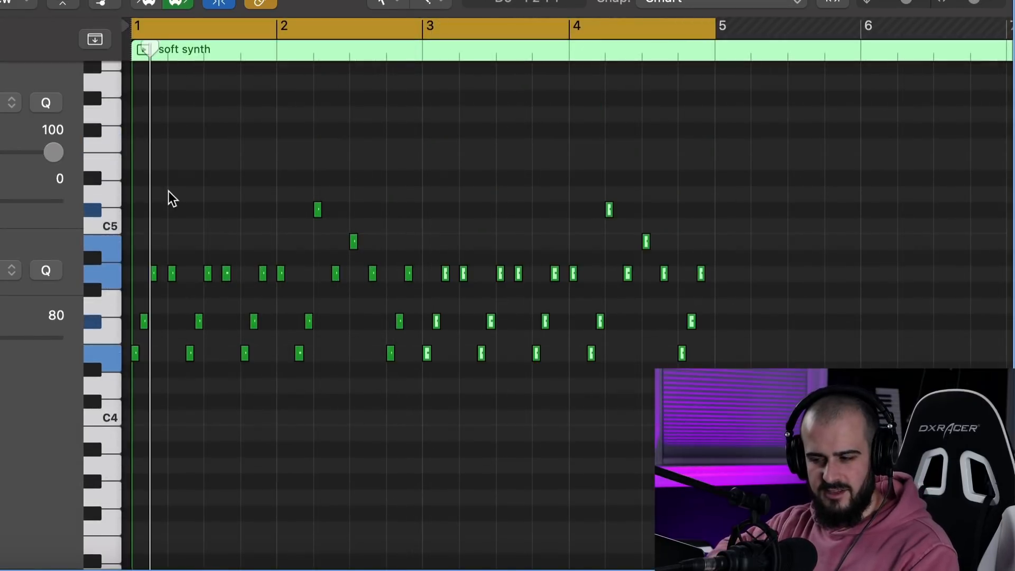
- Play back the four-bar soft synth melody
key("space")
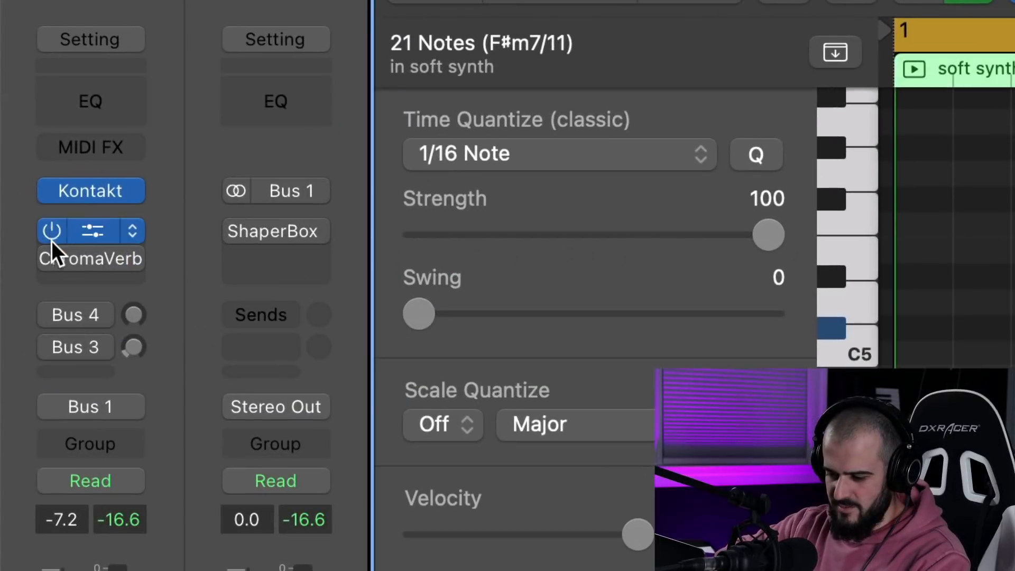
scroll(951, 264, "down", 3)
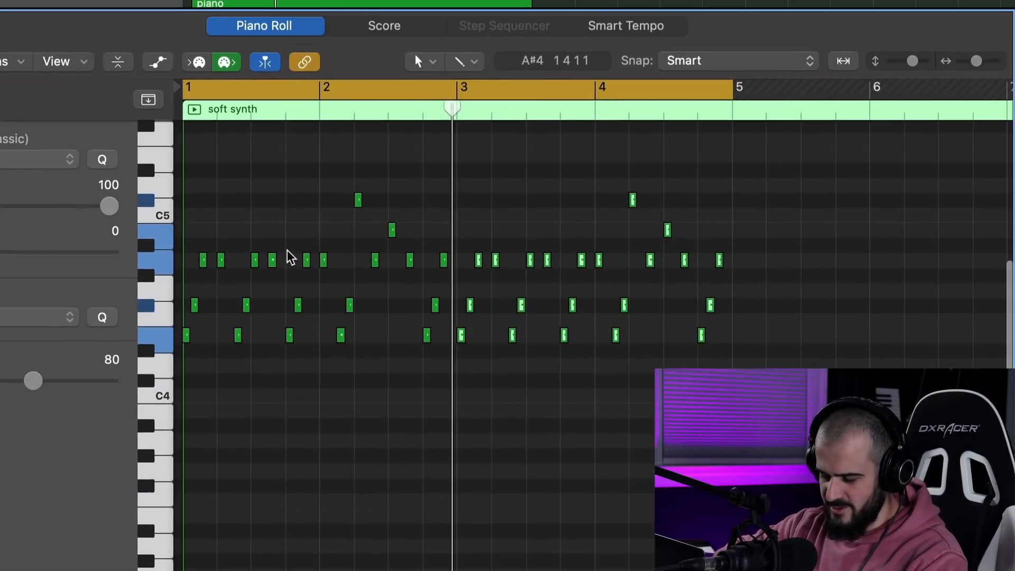
key("space")
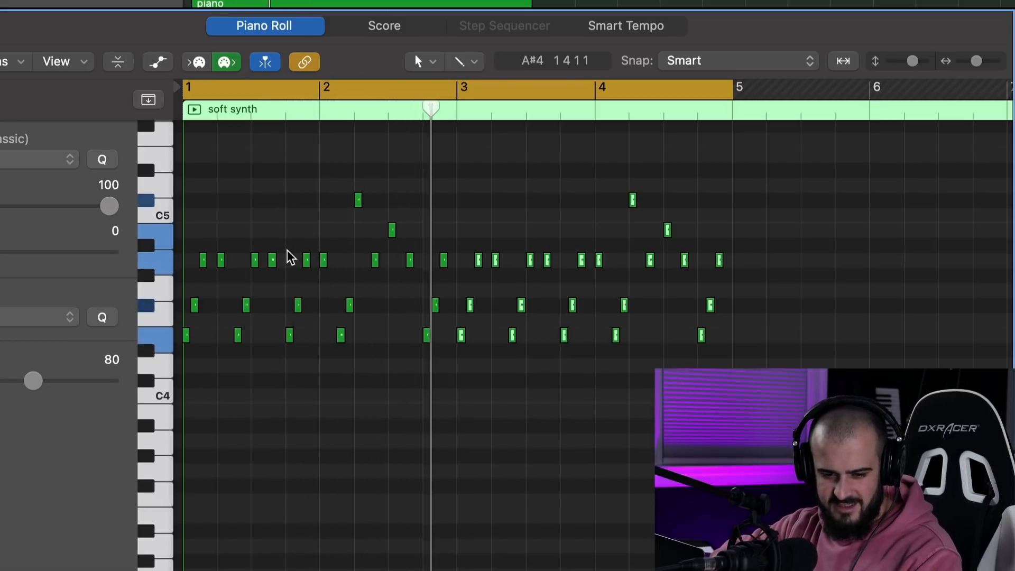
key("space")
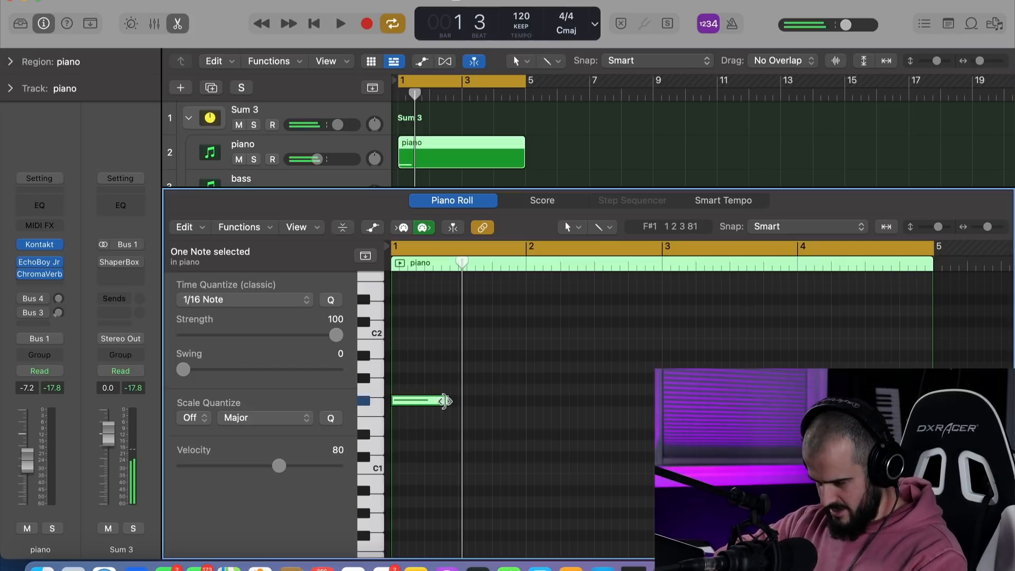
- Enter the chord roots in the four-bar piano region: F#1, E1, a long D1, a short D1, A1 and a long E1
left_click_drag(446, 401, 440, 403)
scroll(456, 448, "down", 1)
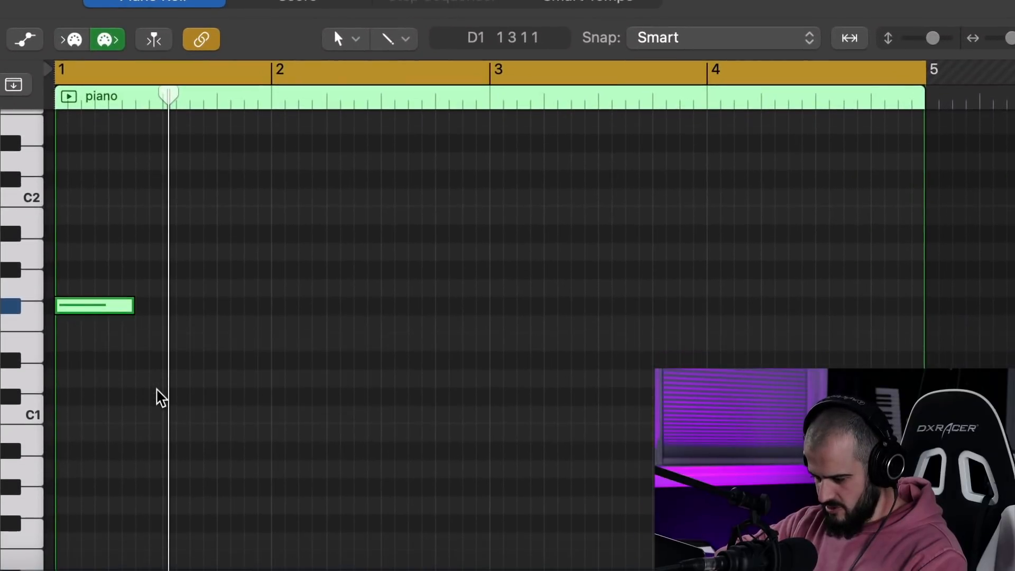
left_click(170, 358)
left_click_drag(170, 358, 169, 341)
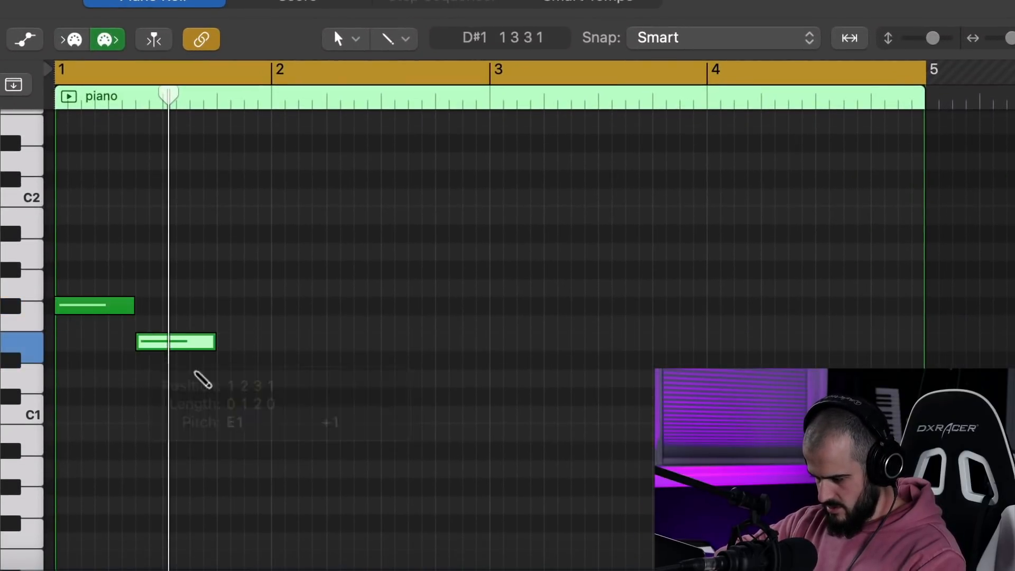
left_click(221, 396)
mouse_move(261, 398)
left_mouse_down()
mouse_move(260, 385)
mouse_move(494, 380)
left_mouse_up()
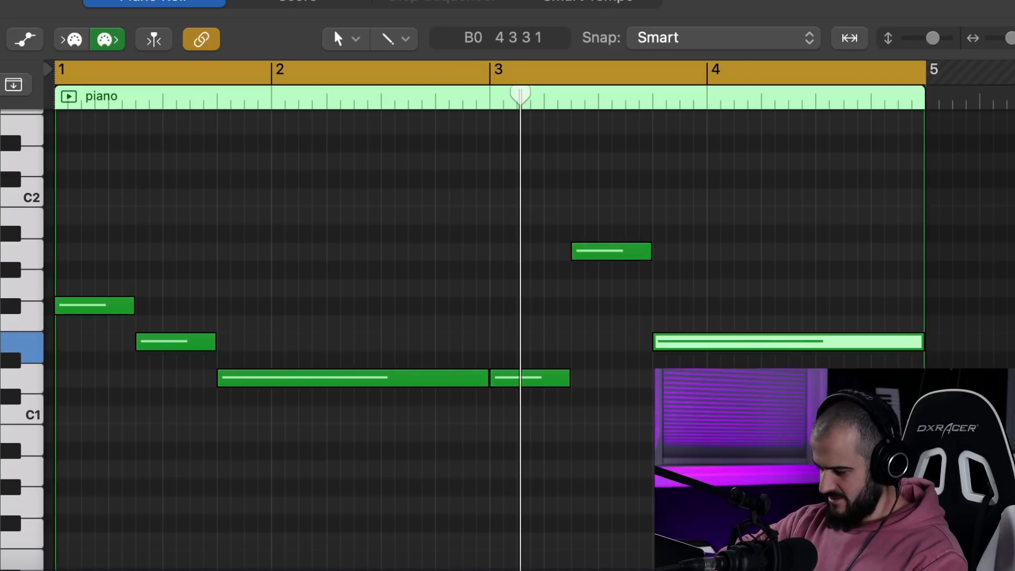
- Select all the piano root notes and copy them seven semitones higher to add the fifths
scroll(843, 449, "up", 3)
scroll(846, 452, "up", 3)
left_click_drag(857, 534, 3, 381)
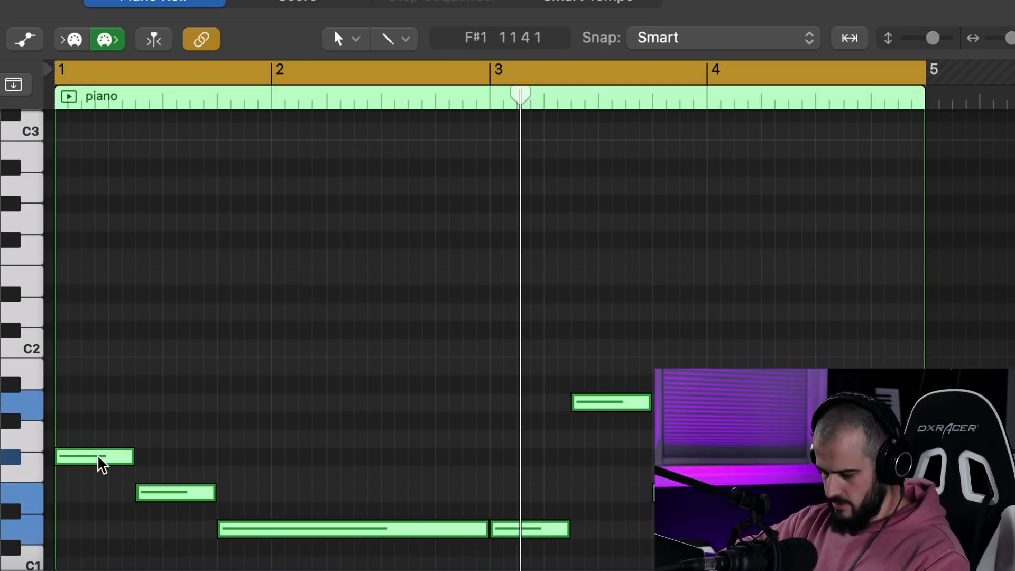
left_click_drag(100, 461, 102, 341)
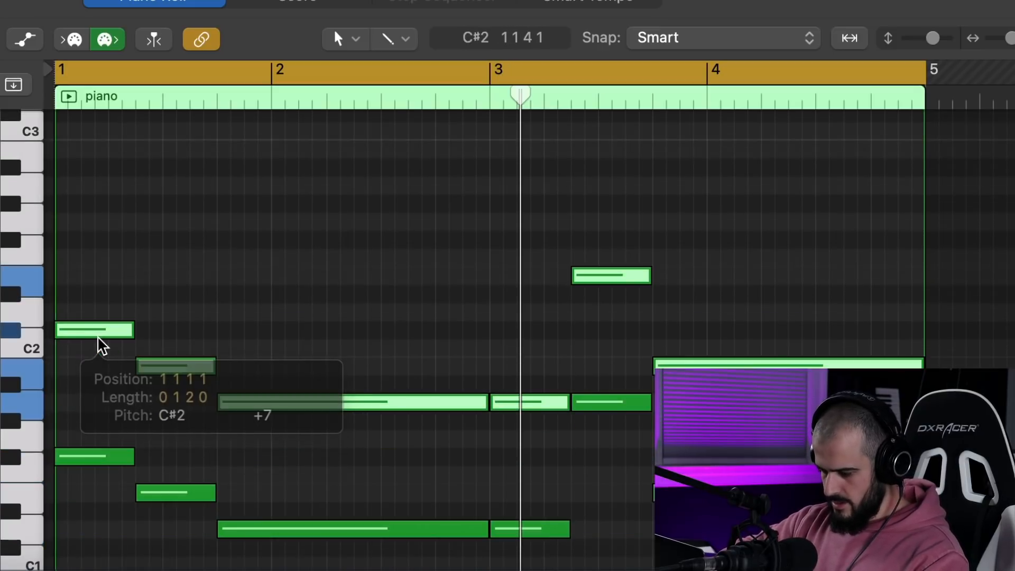
- Play the piano part and raise the long A1 note spanning bars 1 and 2 one octave to A2
scroll(142, 441, "down", 3)
left_click(245, 409)
key("space")
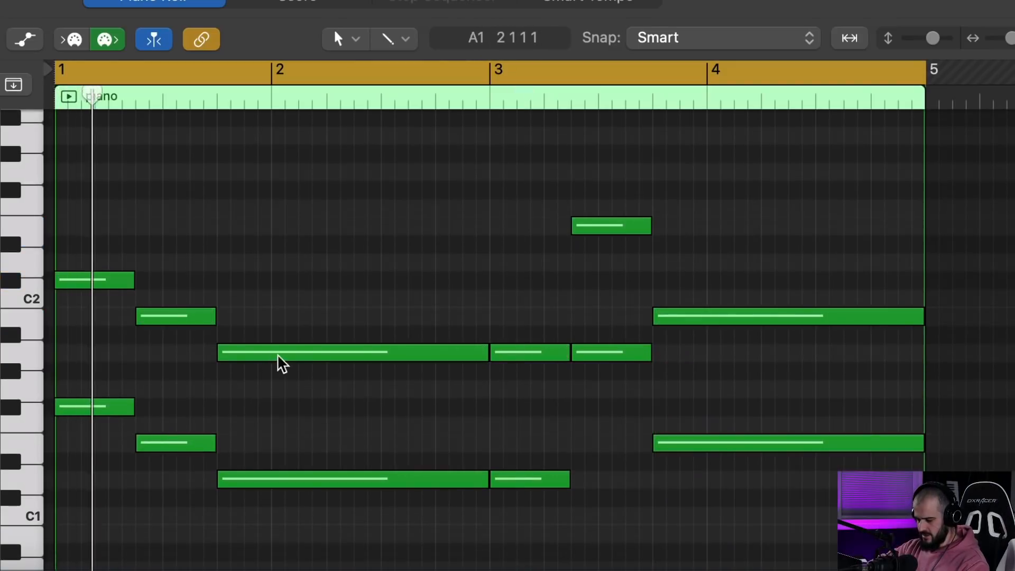
left_click(329, 354)
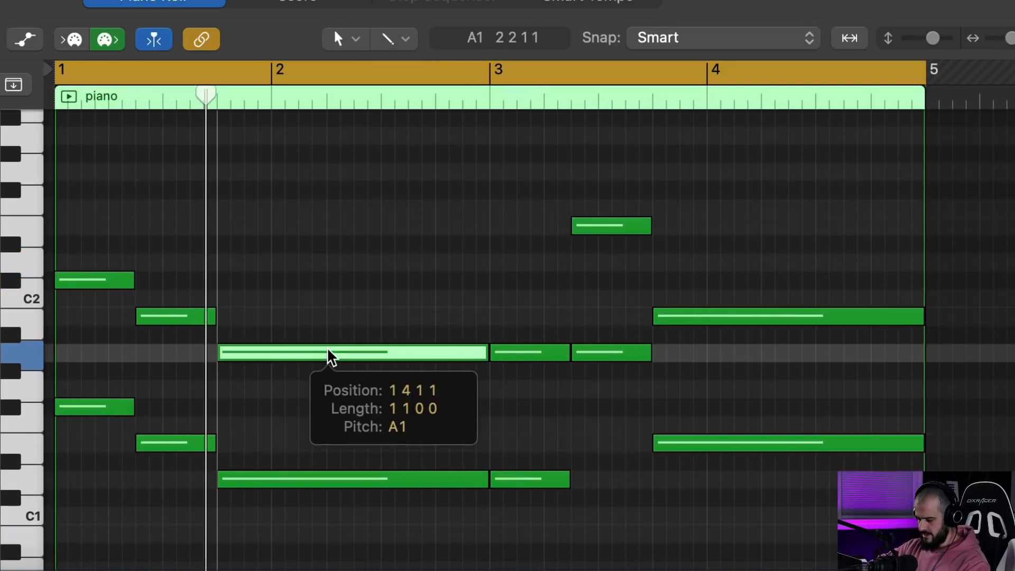
left_click_drag(329, 344, 326, 141)
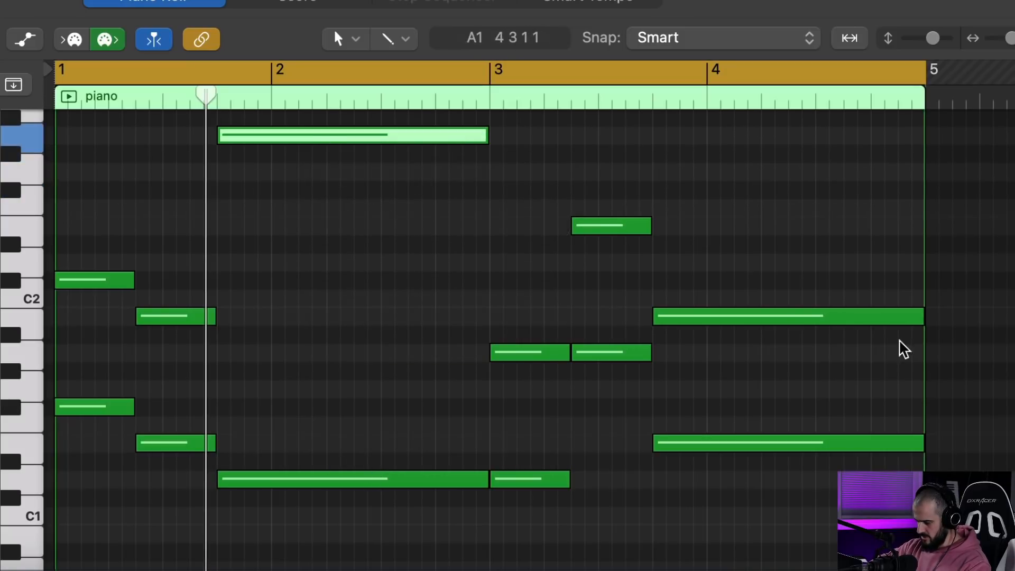
- Loop playback from bar 3 into the start of bar 4 and raise the short A1 note at bar 3 to A2
left_click(641, 71)
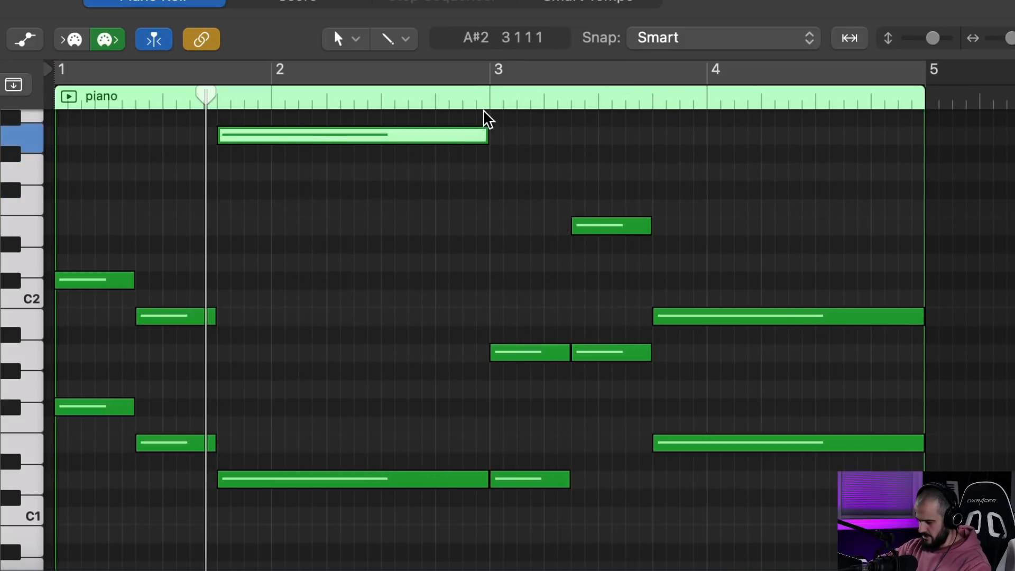
left_click_drag(490, 71, 747, 74)
key("space")
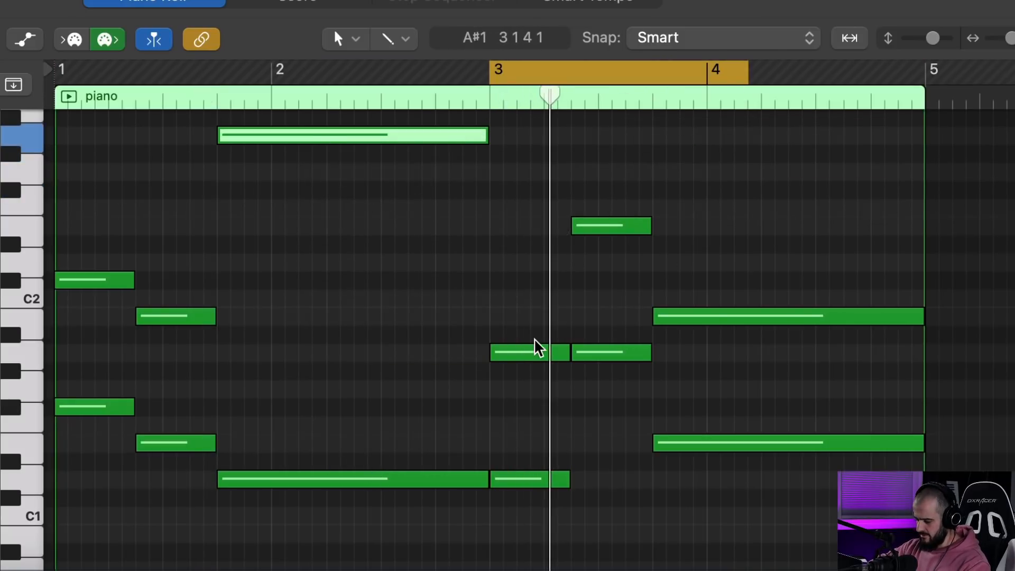
scroll(528, 375, "up", 2)
left_click_drag(526, 376, 519, 160)
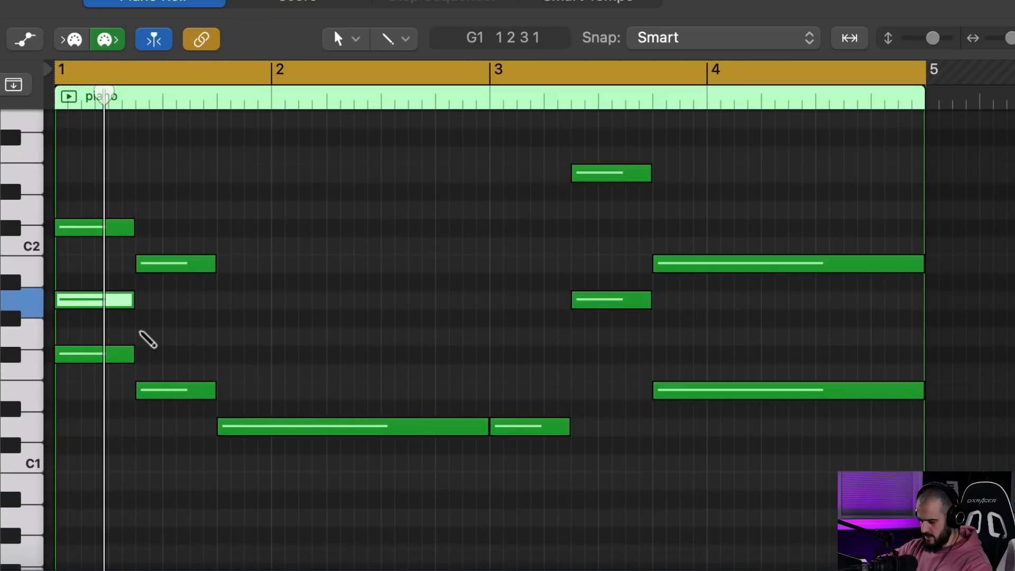
- Add the chord thirds to the piano part: G#1 in both Emaj chords, F#1 in both Dmaj chords and C#2 in the Amaj chord
mouse_move(139, 335)
left_mouse_down()
mouse_move(156, 340)
mouse_move(159, 319)
left_mouse_up()
left_click(218, 372)
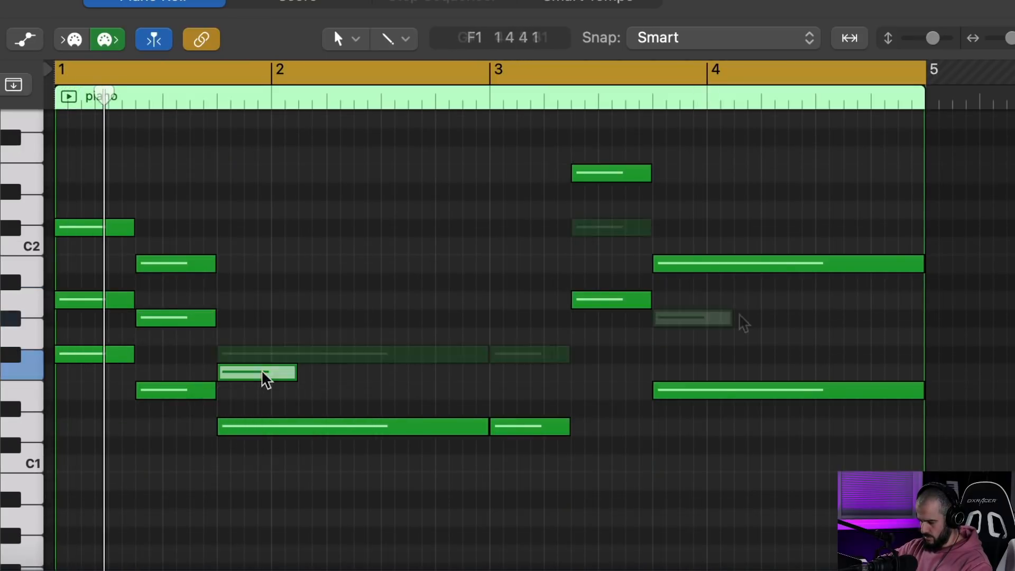
left_click_drag(729, 319, 923, 319)
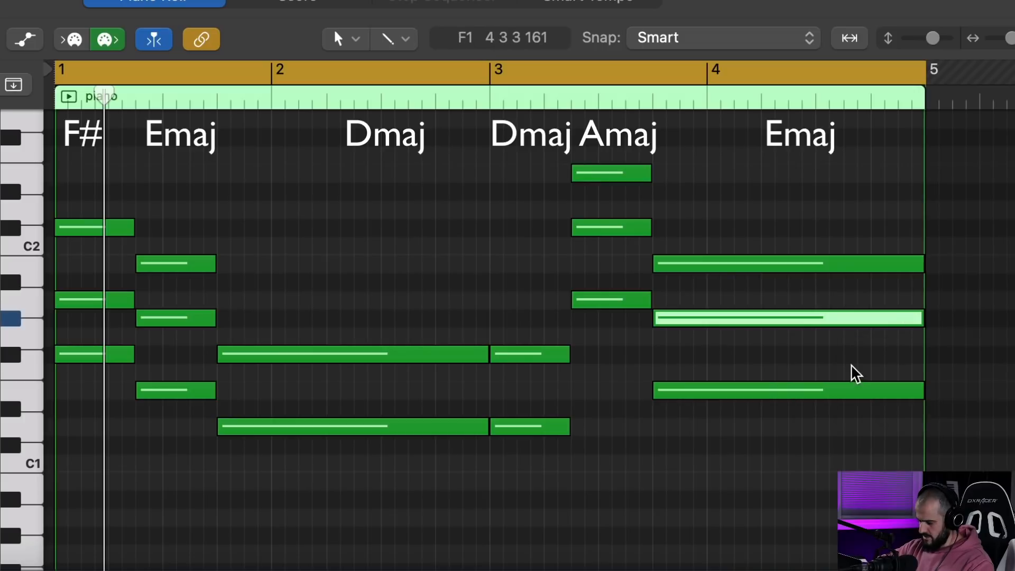
- Select the third of every chord and raise them one octave, and move the Amaj chord's third back down to C#2
left_click_drag(852, 358, 838, 310)
left_click(823, 319)
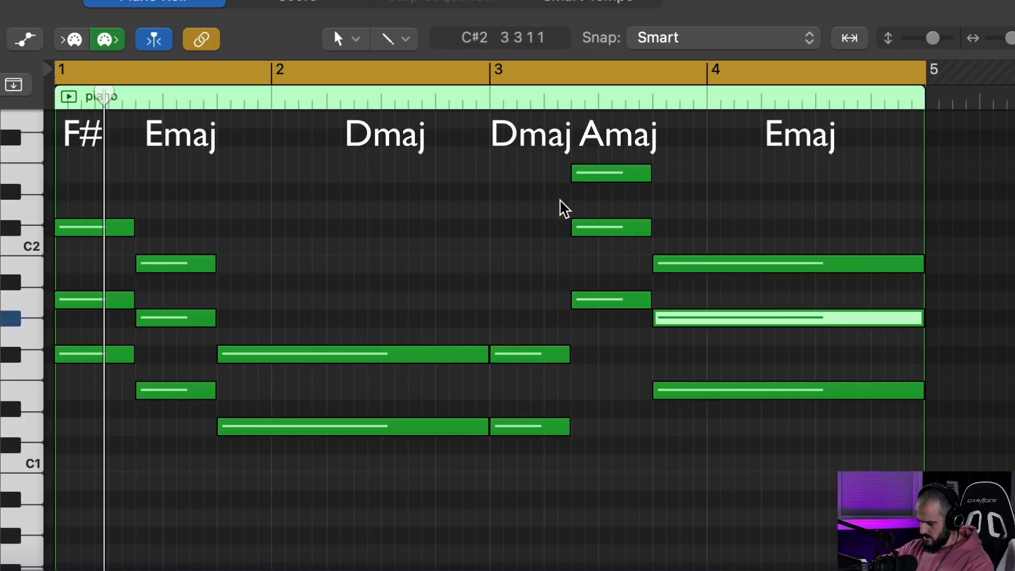
left_click(588, 228, "shift")
left_click_drag(378, 290, 520, 370)
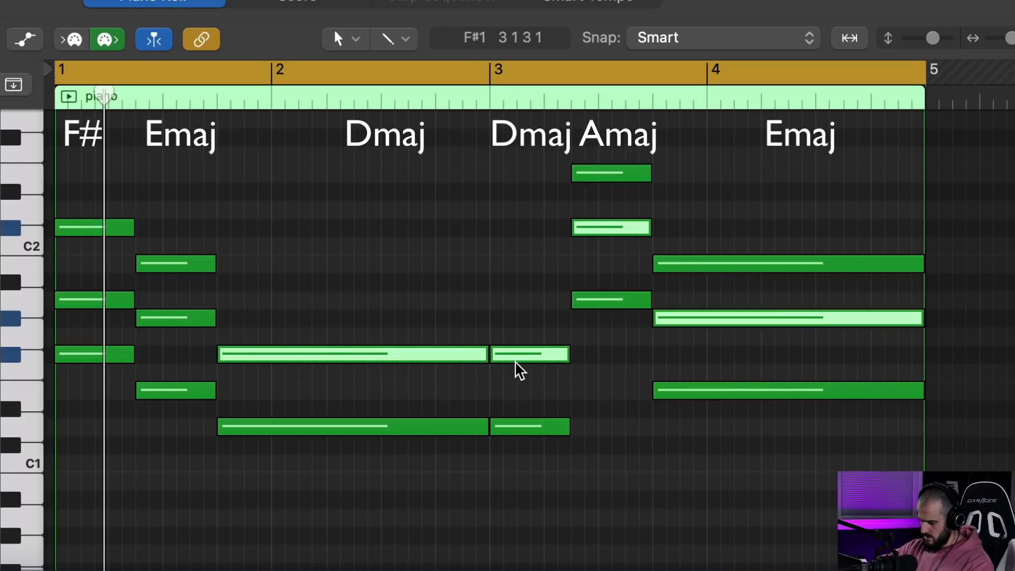
left_click_drag(117, 295, 192, 333)
scroll(192, 333, "up", 5)
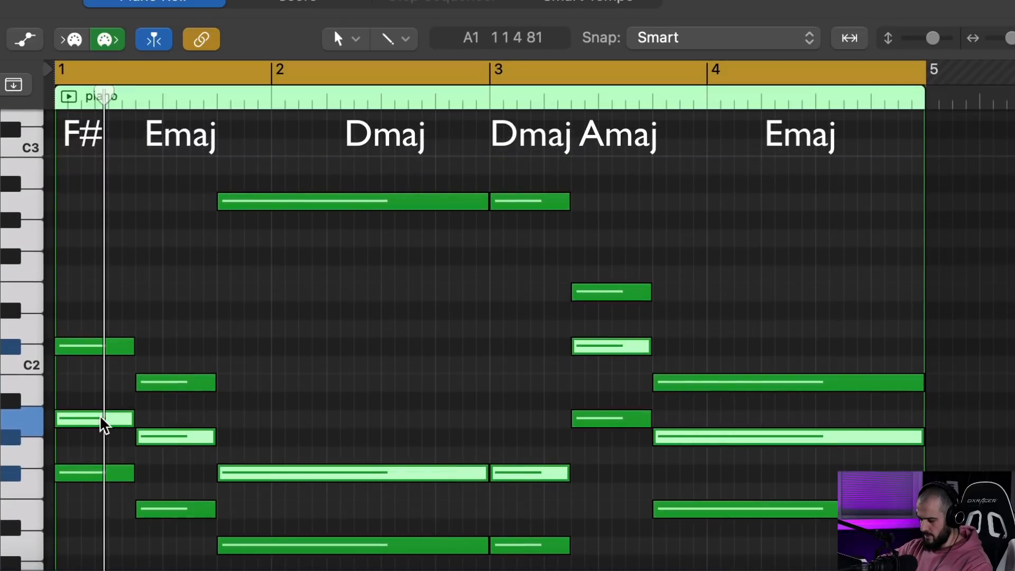
left_click_drag(104, 425, 102, 215)
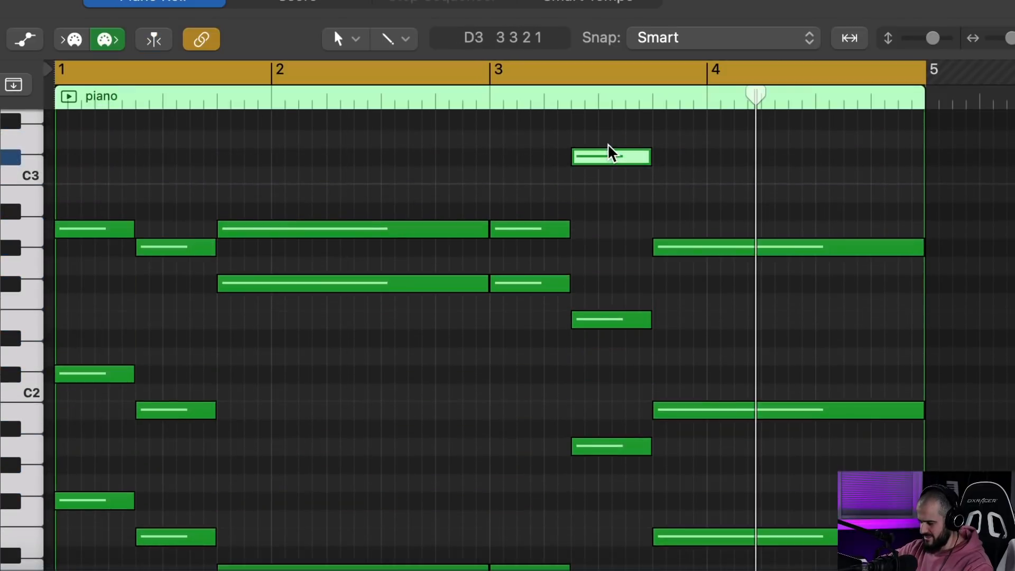
scroll(609, 148, "down", 2)
left_click_drag(613, 126, 613, 356)
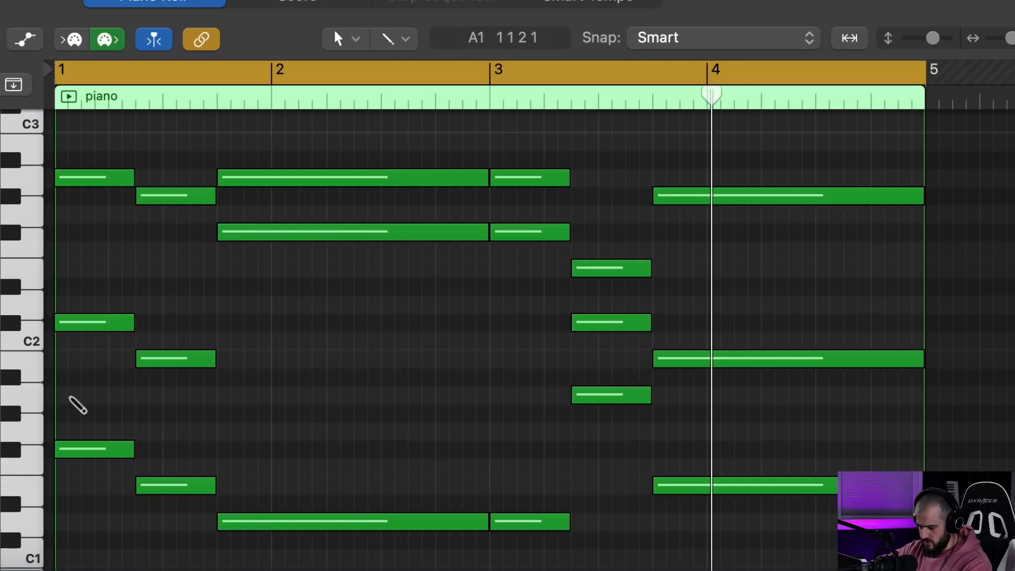
- Add an E2 note to every other chord so E2 runs through all four bars, matching each chord's length, and play the progression
left_click(63, 395)
left_click_drag(102, 399, 93, 399)
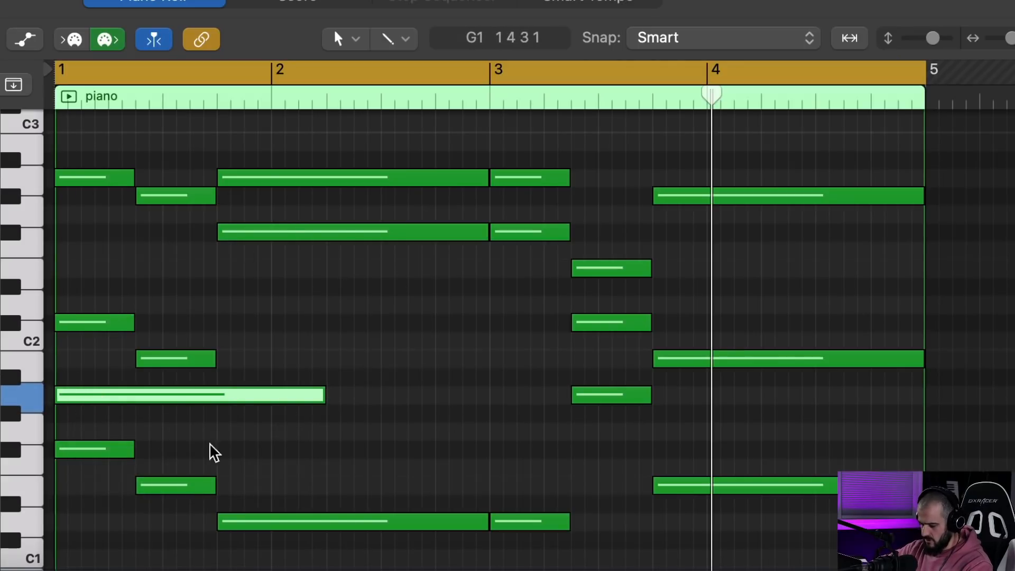
left_click_drag(146, 401, 143, 267)
left_click_drag(317, 262, 134, 293)
left_click(142, 268, "super")
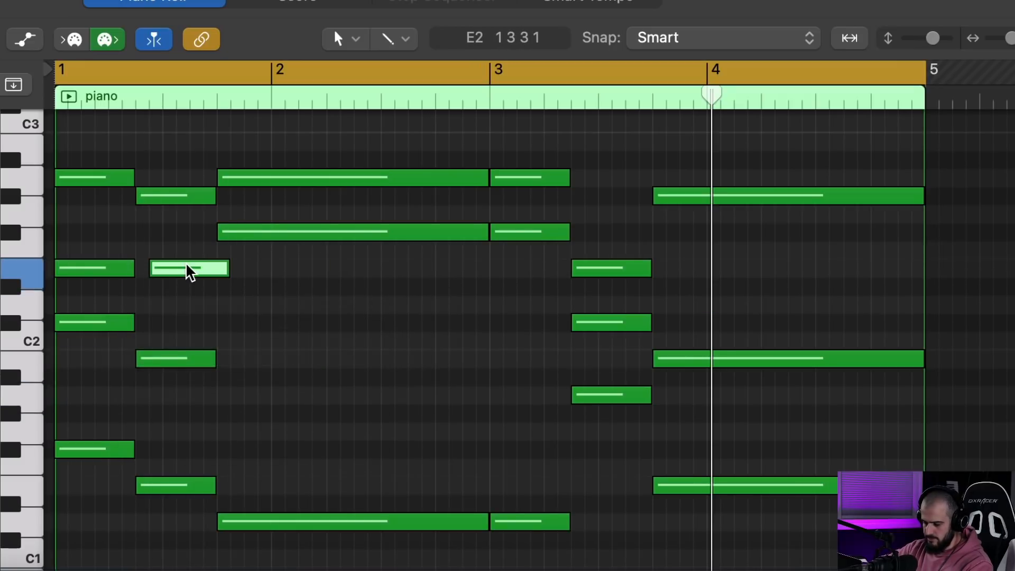
left_click_drag(185, 267, 172, 268)
left_click(217, 267, "super")
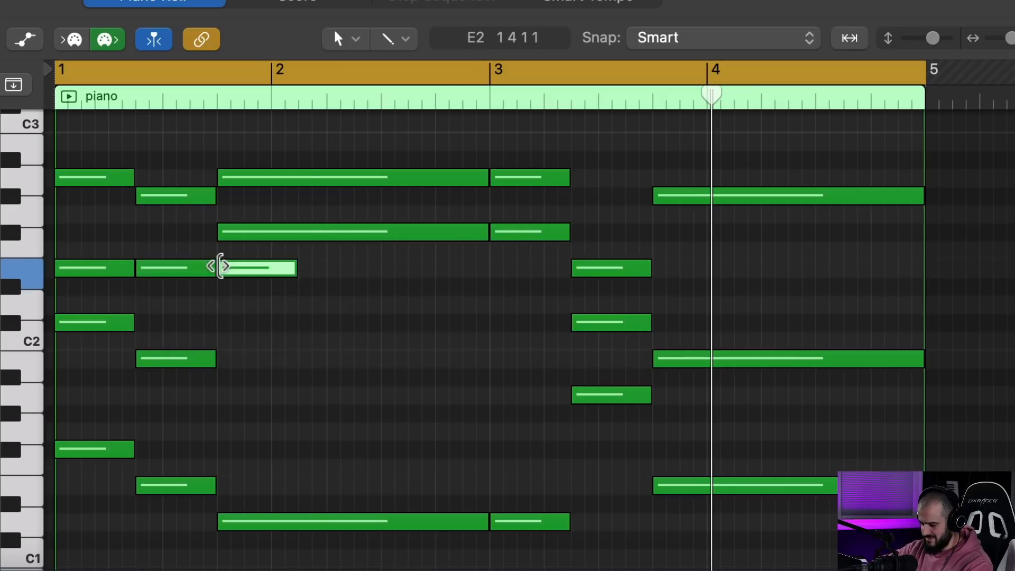
left_click_drag(291, 268, 424, 283)
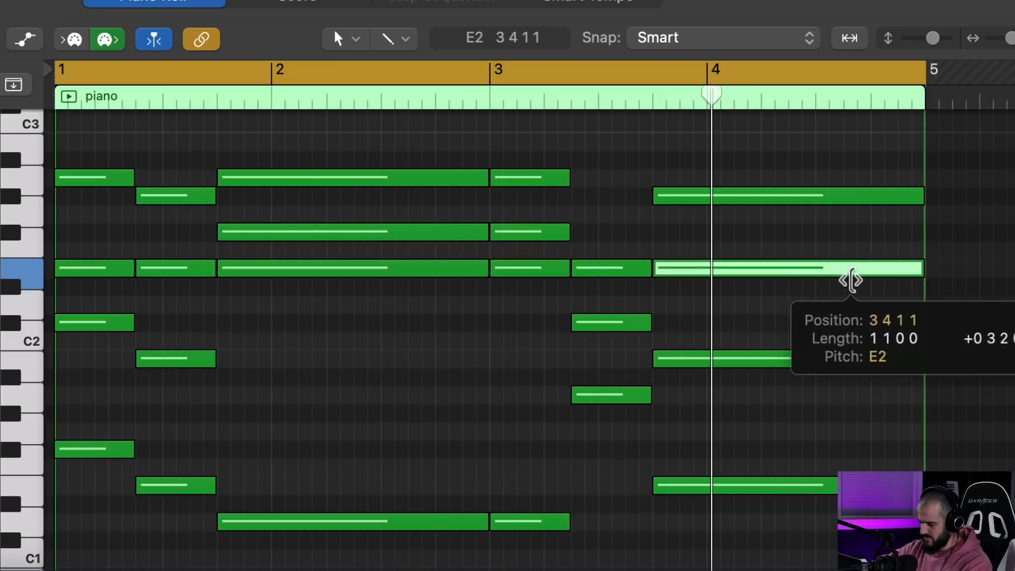
left_click_drag(851, 280, 847, 292)
key("space")
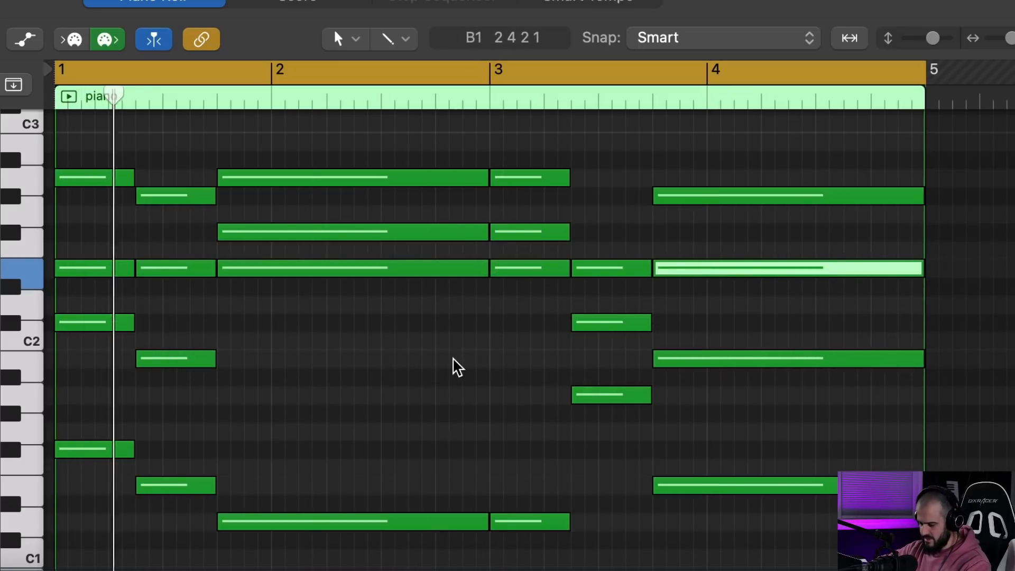
left_click(453, 364)
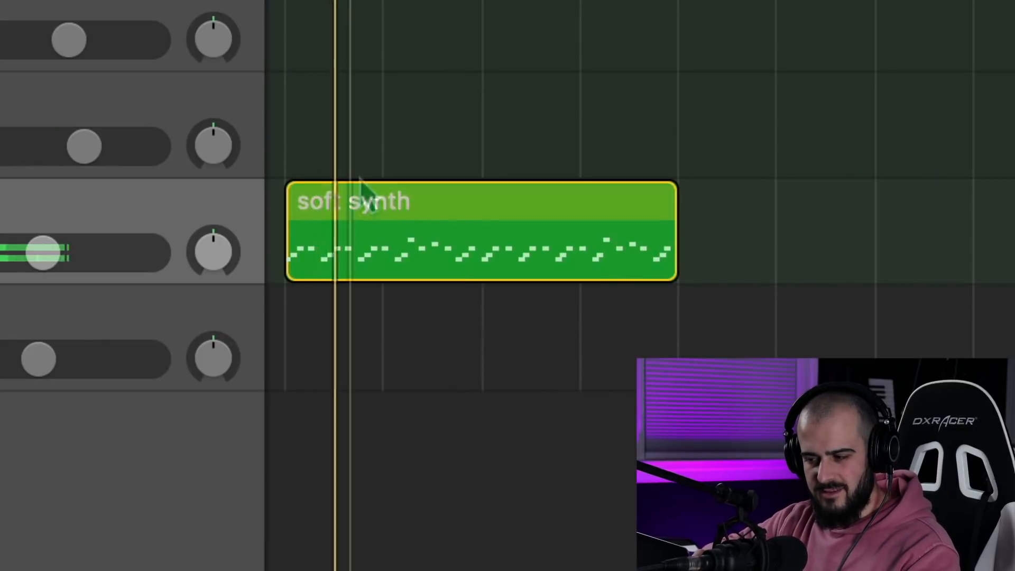
- Copy the soft synth region onto the empty track directly above it and play the arrangement
left_click_drag(358, 185, 359, 154)
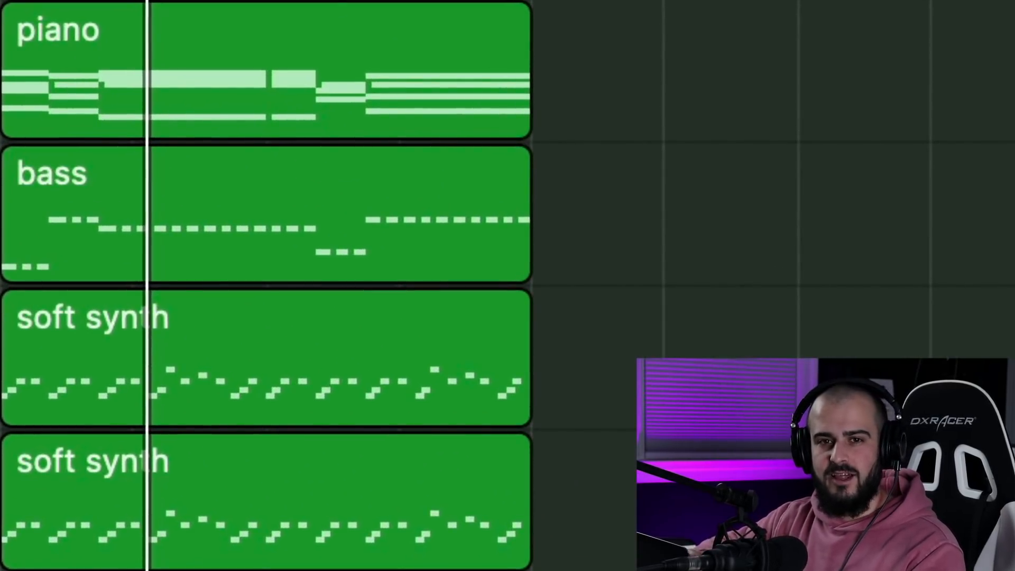
key("space")
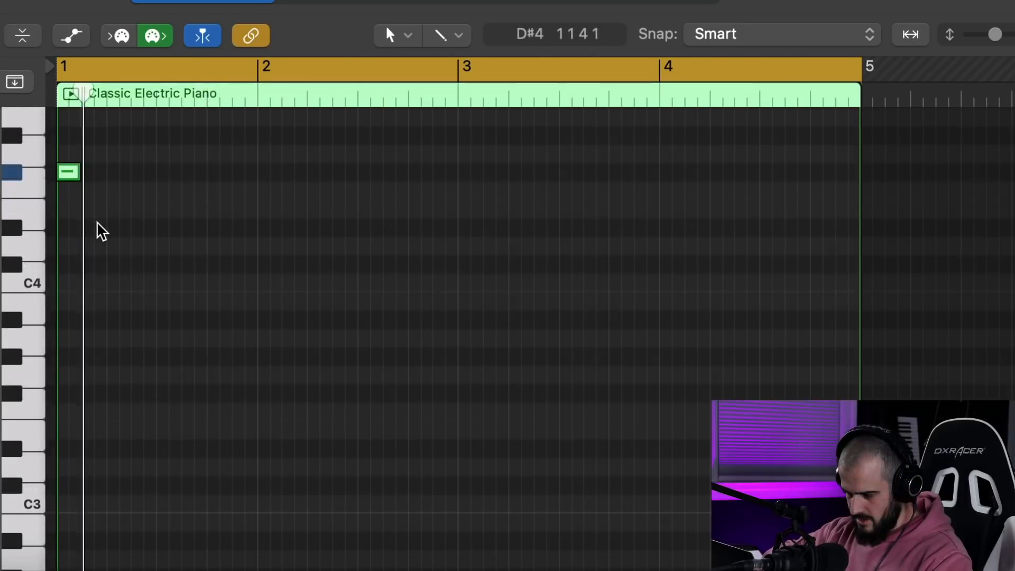
- Add six eighth-note E4 notes across bar 1 of the lead after the opening F#4, leaving a gap before beat 3
key("space")
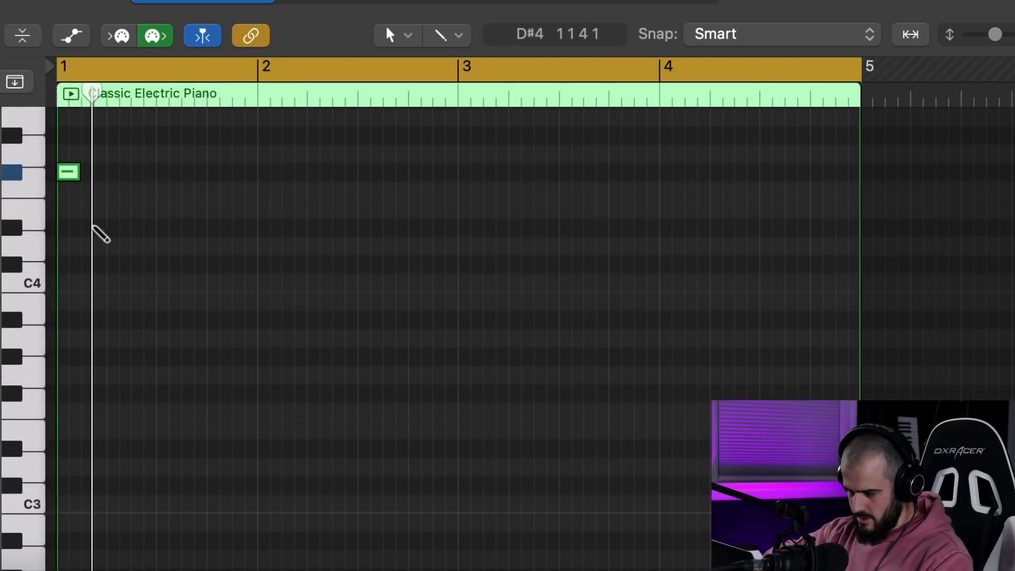
left_click(87, 229, "super")
left_click_drag(90, 238, 98, 220)
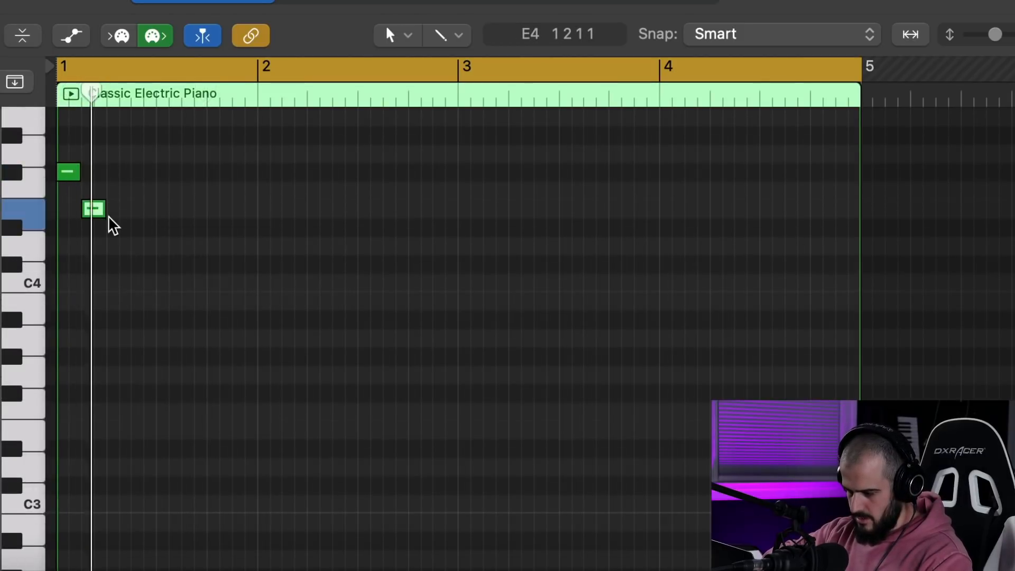
left_click(113, 208, "super")
left_click(158, 208, "super")
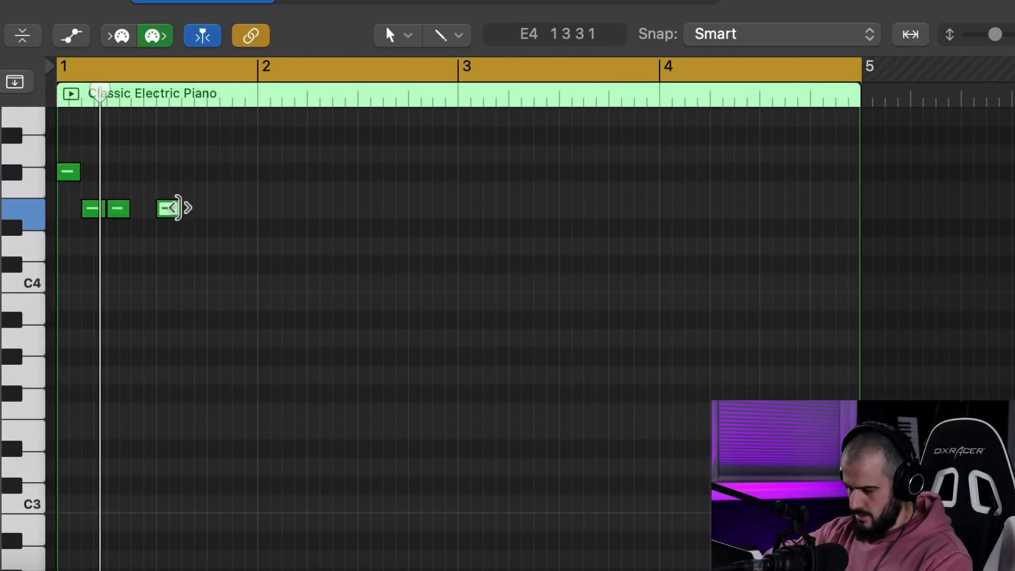
left_click(193, 209, "super")
left_click(217, 209, "super")
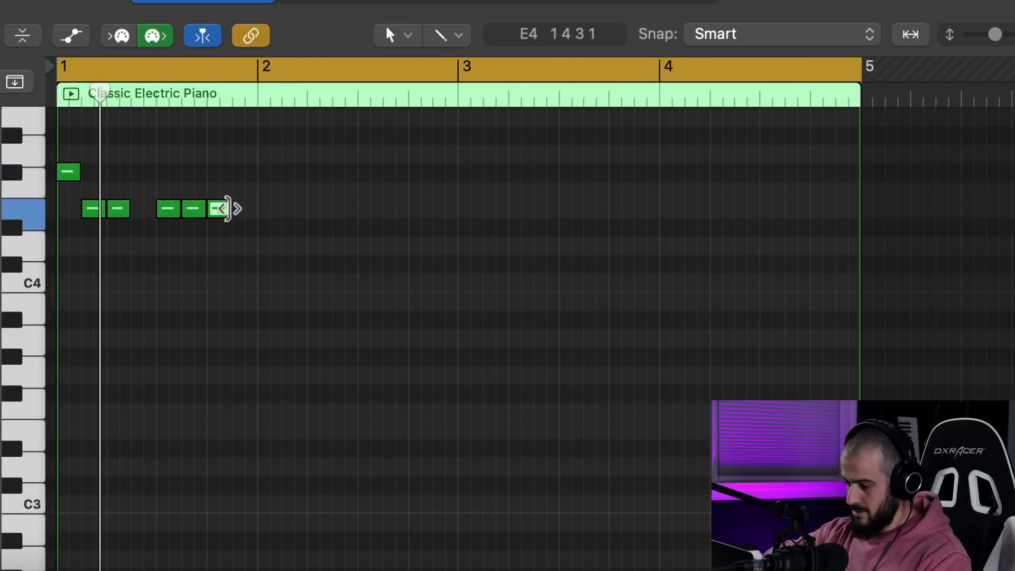
left_click(242, 209, "super")
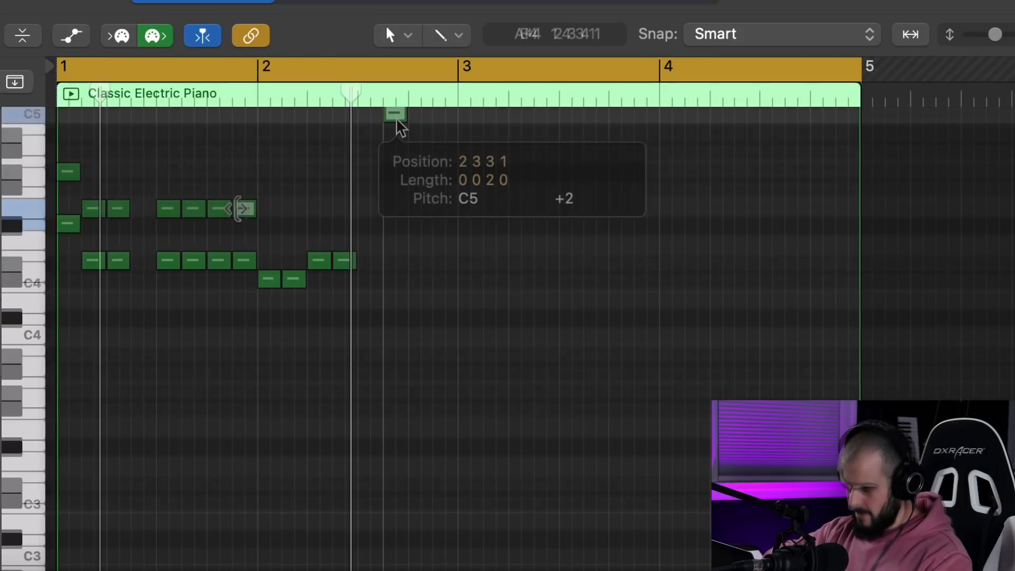
- Add a falling C#5, B4 and G#4 run at the end of bar 2, and lower the two E4 notes in bar 4 to B3
mouse_move(397, 121)
left_mouse_down()
mouse_move(396, 100)
mouse_move(397, 130)
left_mouse_up()
left_click(420, 174, "super")
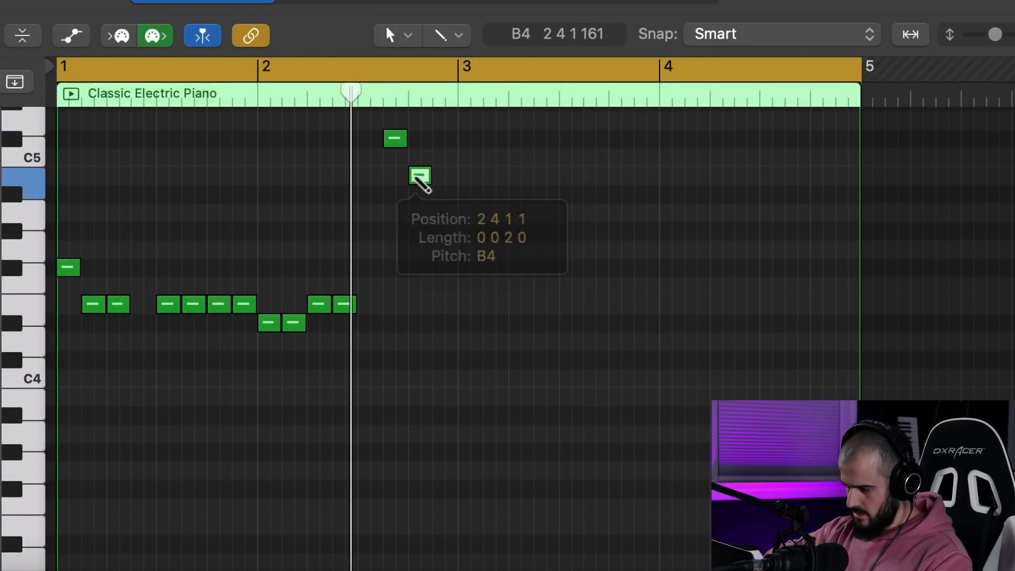
left_click(436, 231, "super")
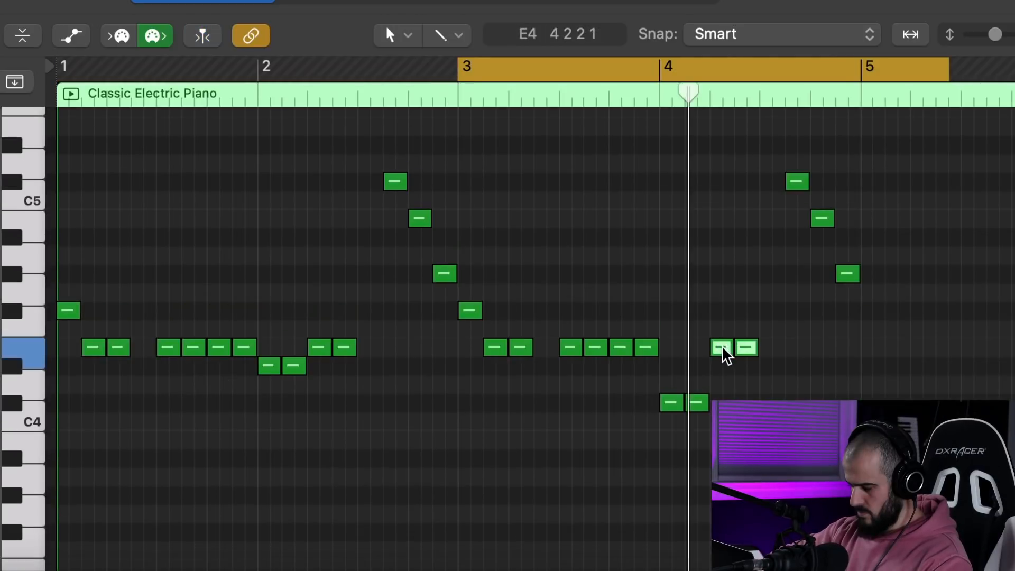
left_click_drag(723, 349, 724, 440)
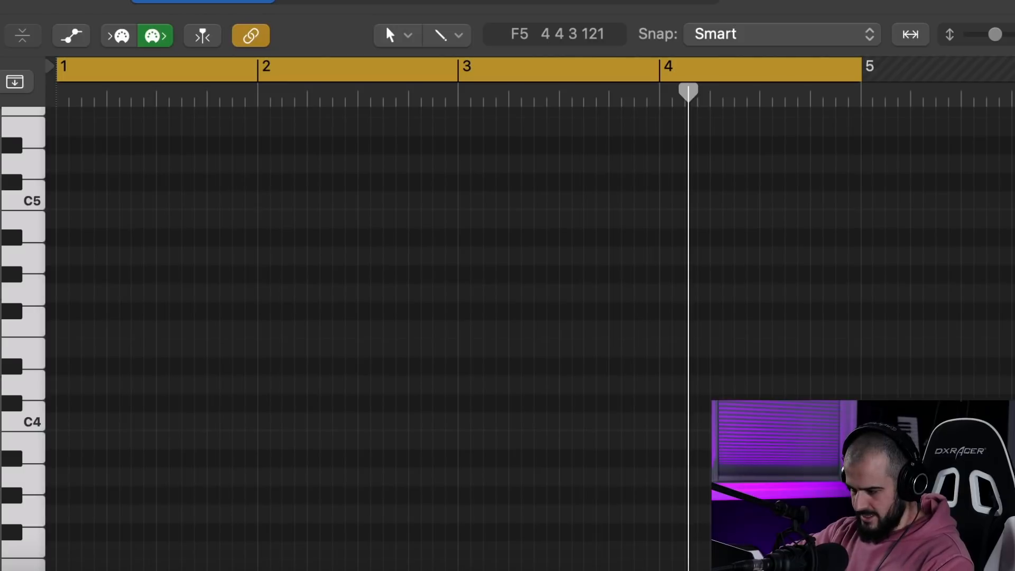
- Extend the piano region to four bars and enter its root line in eighth notes: C#2 and E2 in bar 1, B1 in bar 2
left_click_drag(180, 0, 334, 0)
left_click_drag(334, 0, 333, 0)
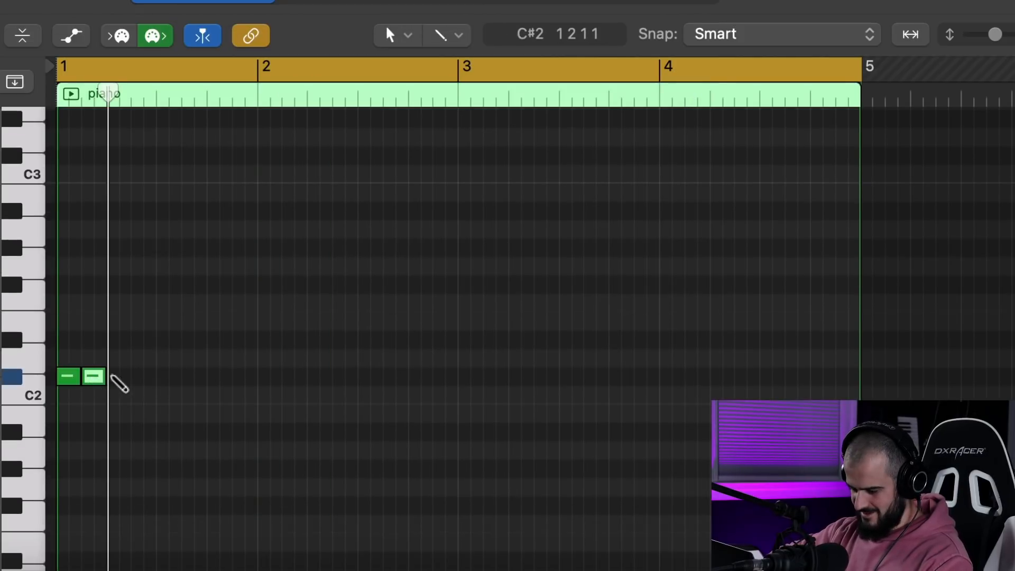
left_click(119, 377)
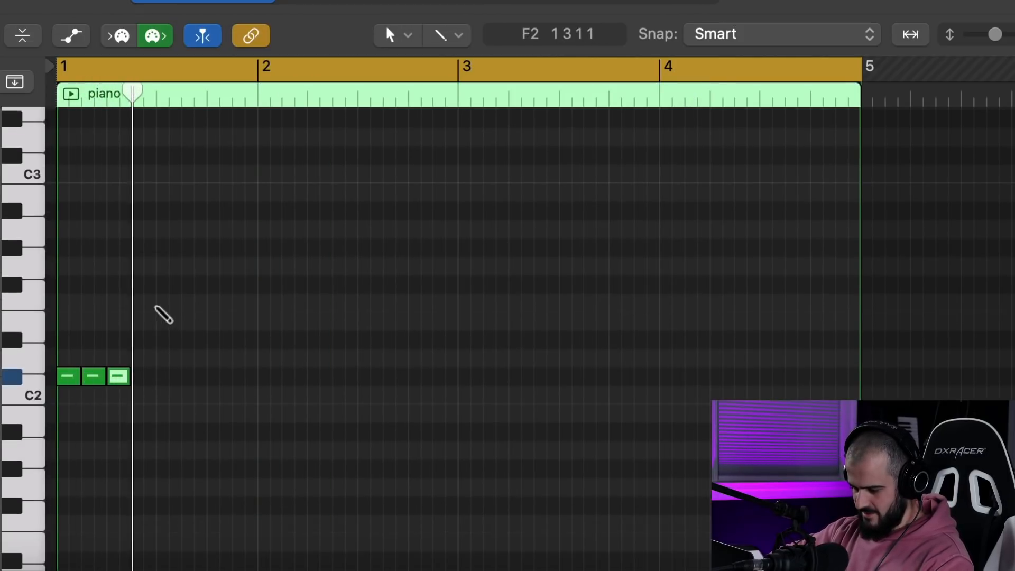
left_click(167, 306)
left_click_drag(167, 310, 169, 321)
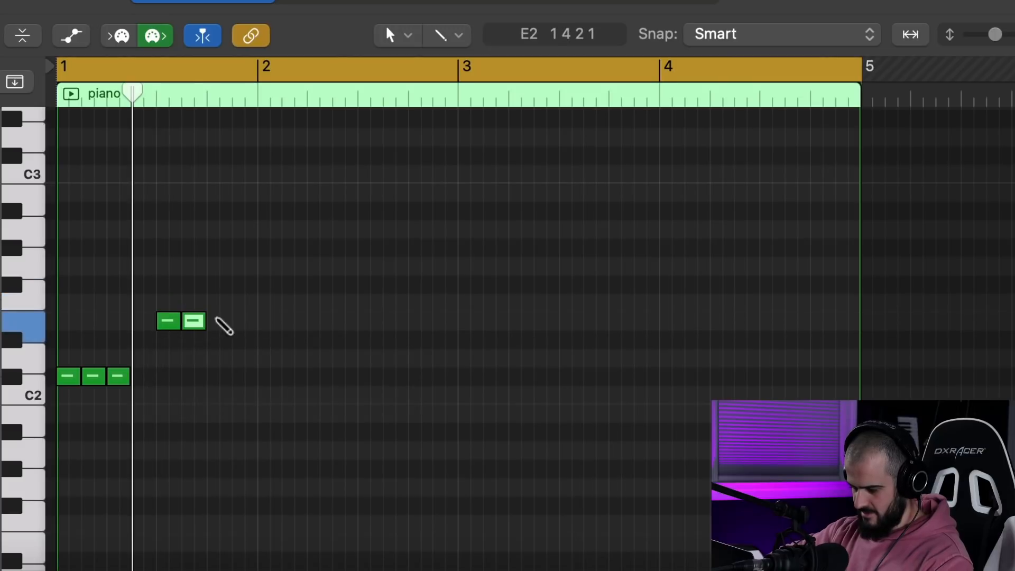
left_click(216, 321)
left_click(246, 321)
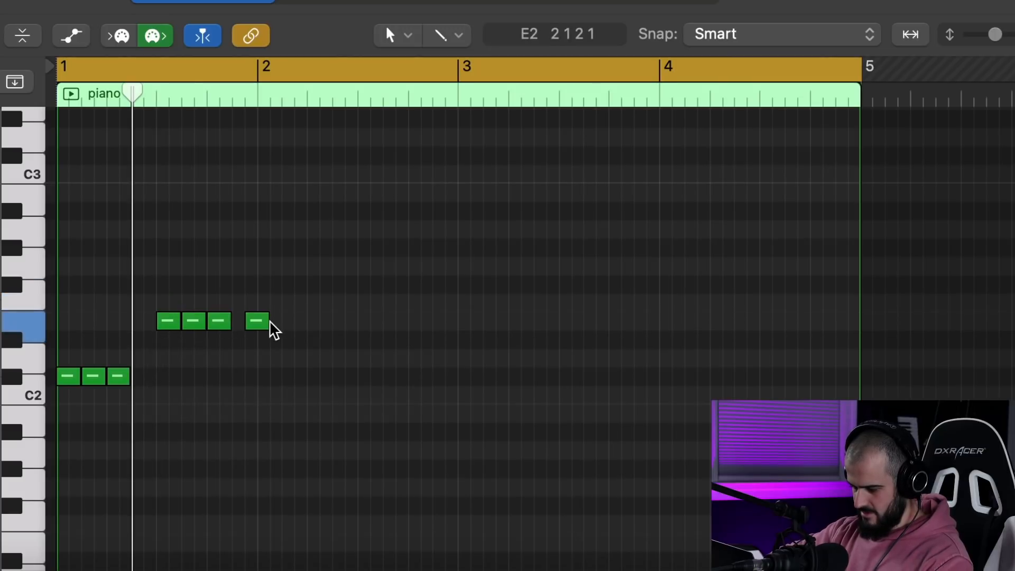
left_click_drag(255, 329, 245, 335)
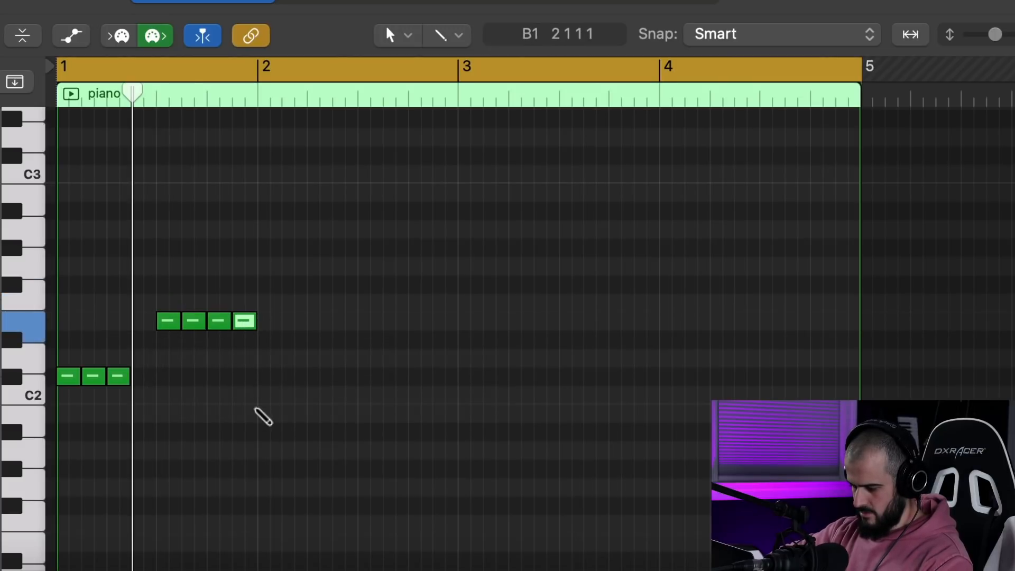
left_click(264, 429)
left_click_drag(268, 429, 269, 413)
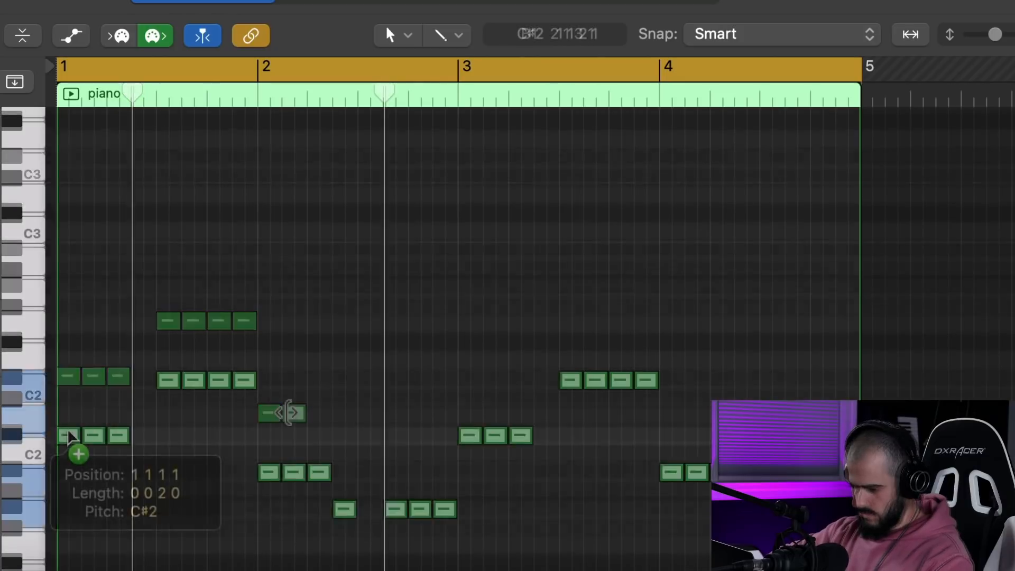
- Build the piano chords by copying the root line up as octaves, fifths and thirds, and lower the Emaj fifths one octave
left_click_drag(67, 430, 69, 274)
left_click_drag(69, 230, 68, 299)
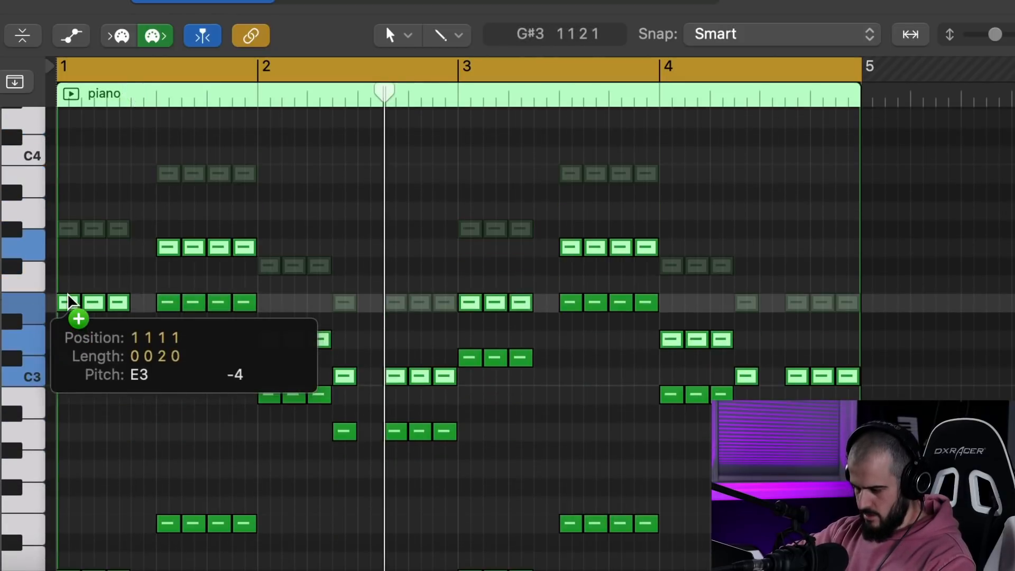
left_click_drag(163, 195, 164, 418)
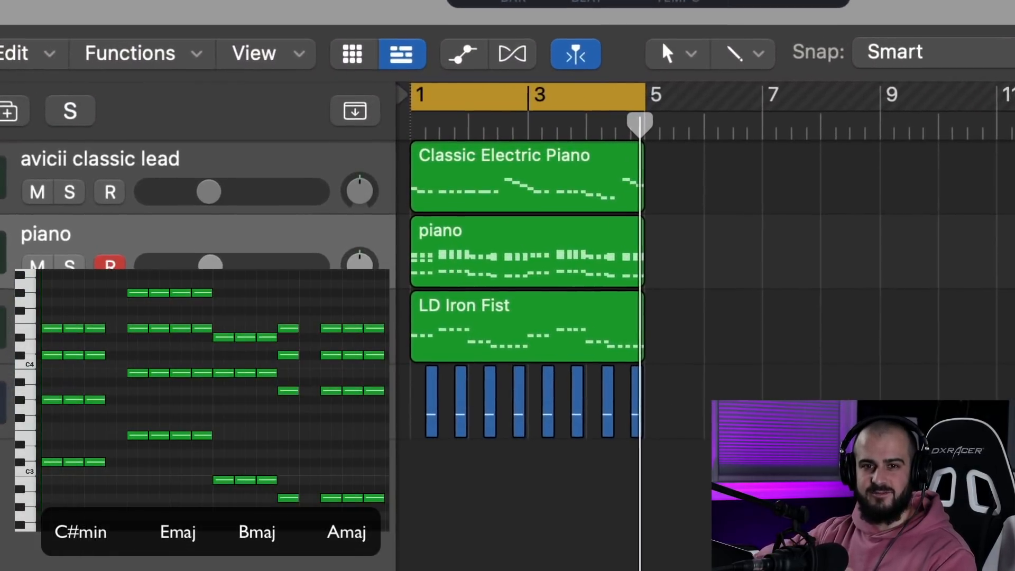
key("space")
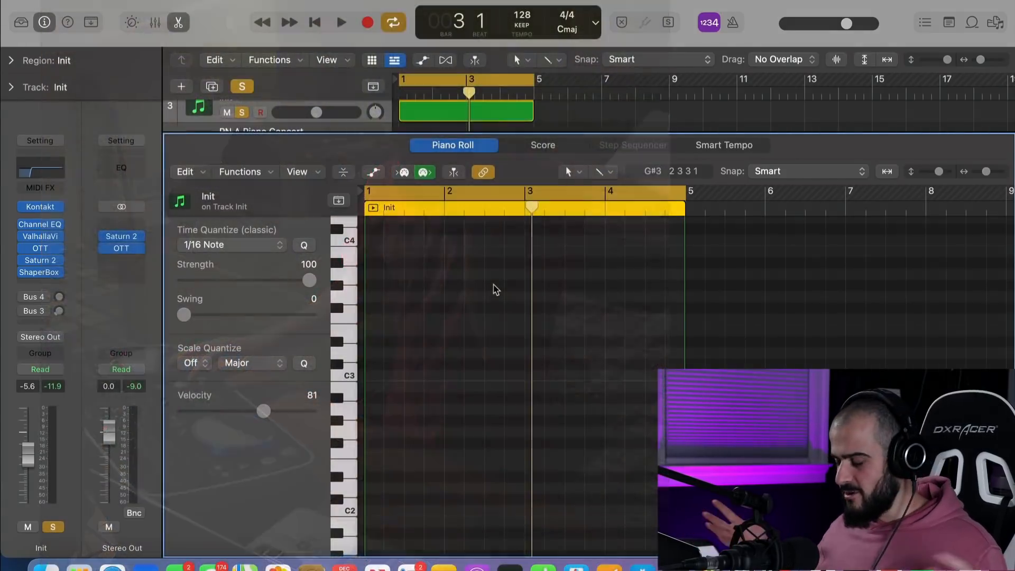
- Write the Init region's melody in three-sixteenth notes: repeated F4 in bar 1, and G#4, G4 and D#4 in the second bar
left_click_drag(530, 133, 529, 153)
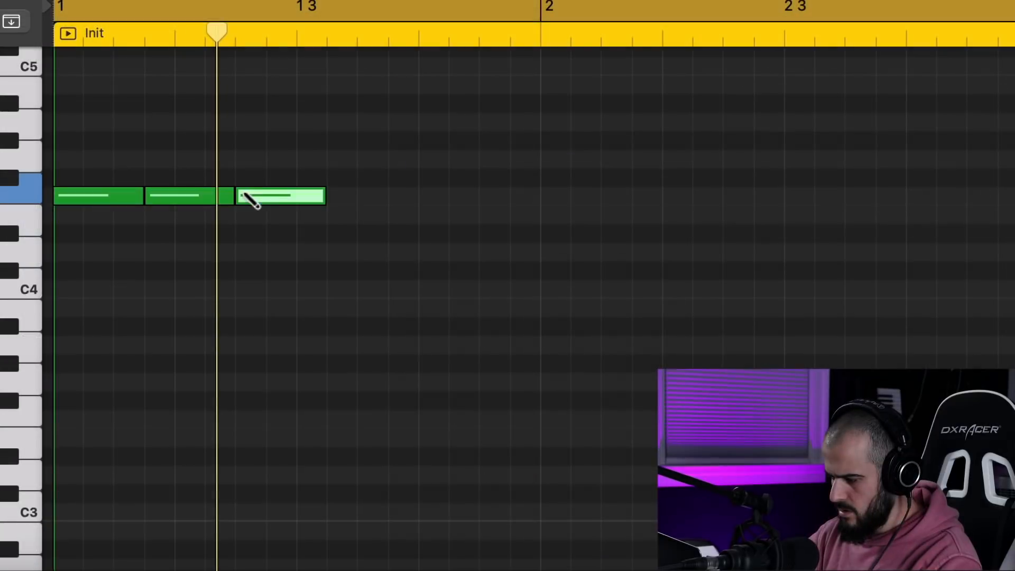
left_click(540, 205)
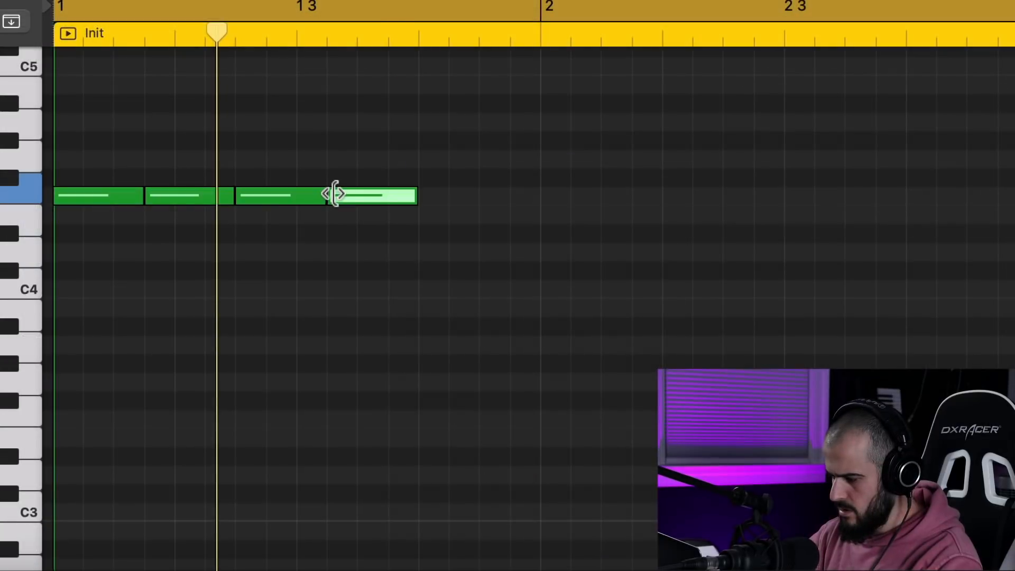
left_click(437, 196)
left_click_drag(280, 141, 347, 146)
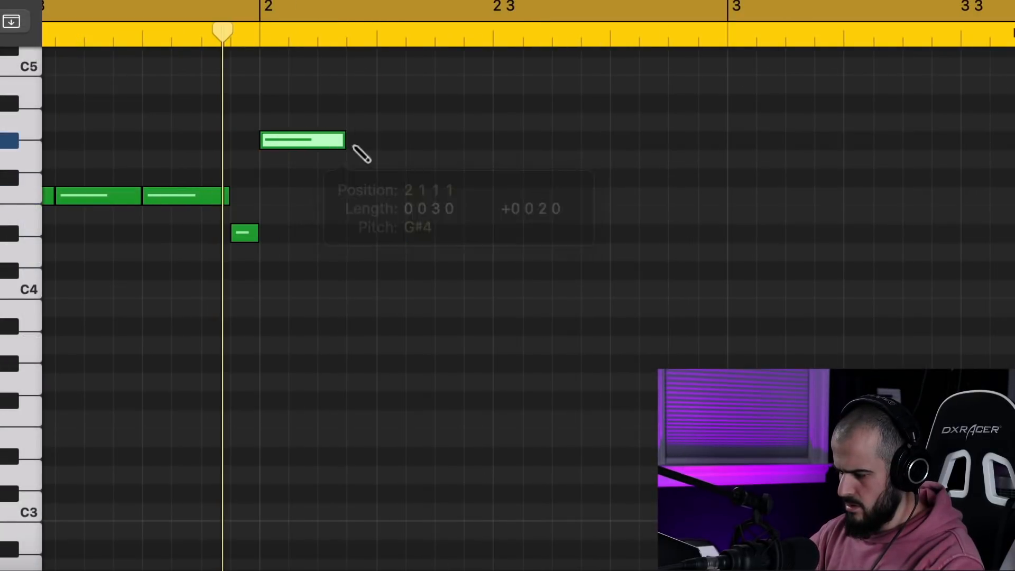
left_click(358, 161)
left_click(444, 250)
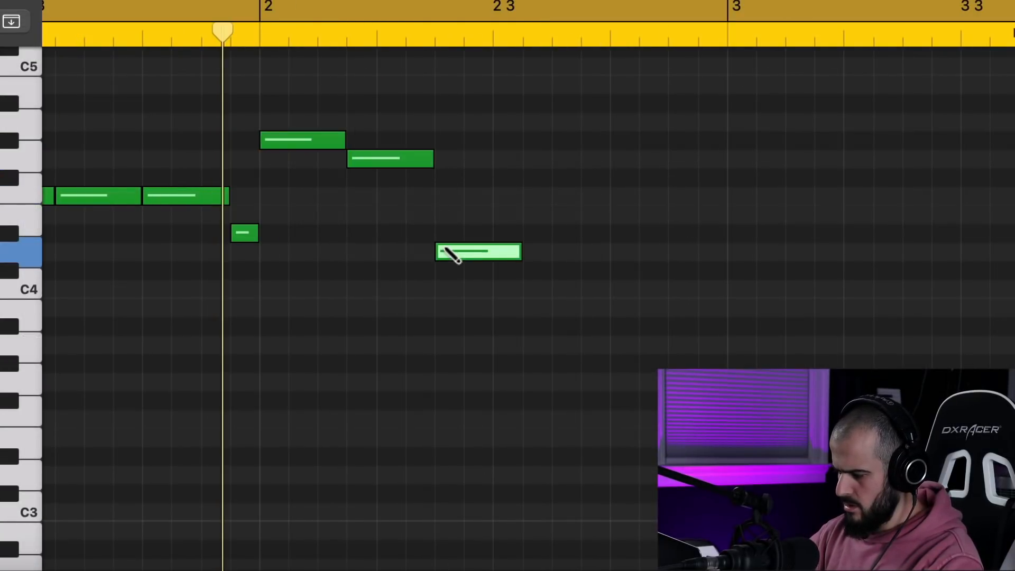
left_click_drag(465, 249, 465, 236)
- Copy the melody's G#4, G4, D#4, C4 and F4 phrase from bar 2 to beat 2 of bar 4
left_click_drag(532, 335, 343, 64)
left_click_drag(342, 62, 341, 62)
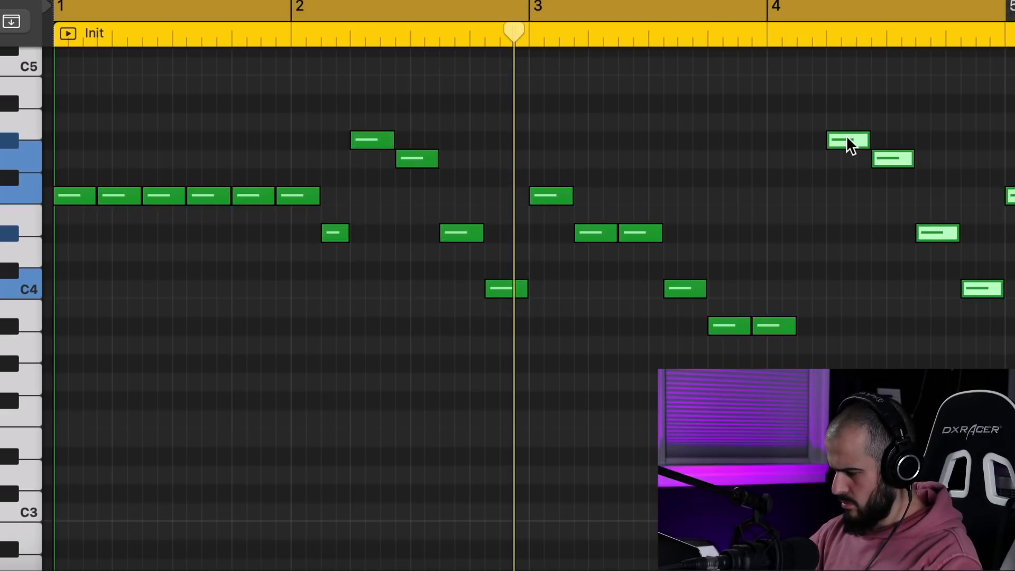
mouse_move(846, 140)
left_mouse_down()
mouse_move(811, 137)
mouse_move(827, 141)
left_mouse_up()
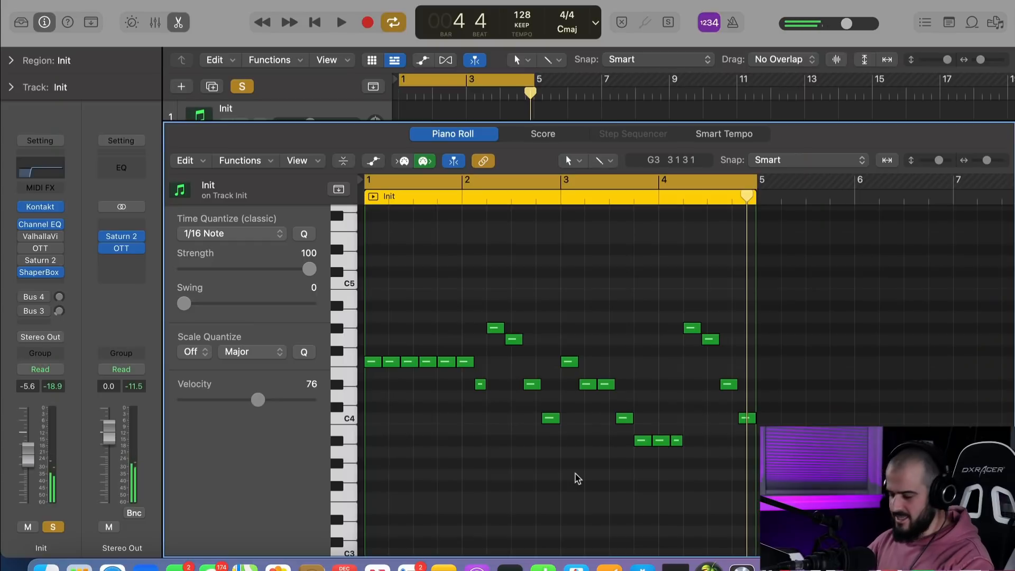
- Select the whole melody and layer a copy of it at a higher pitch
scroll(687, 476, "down", 3)
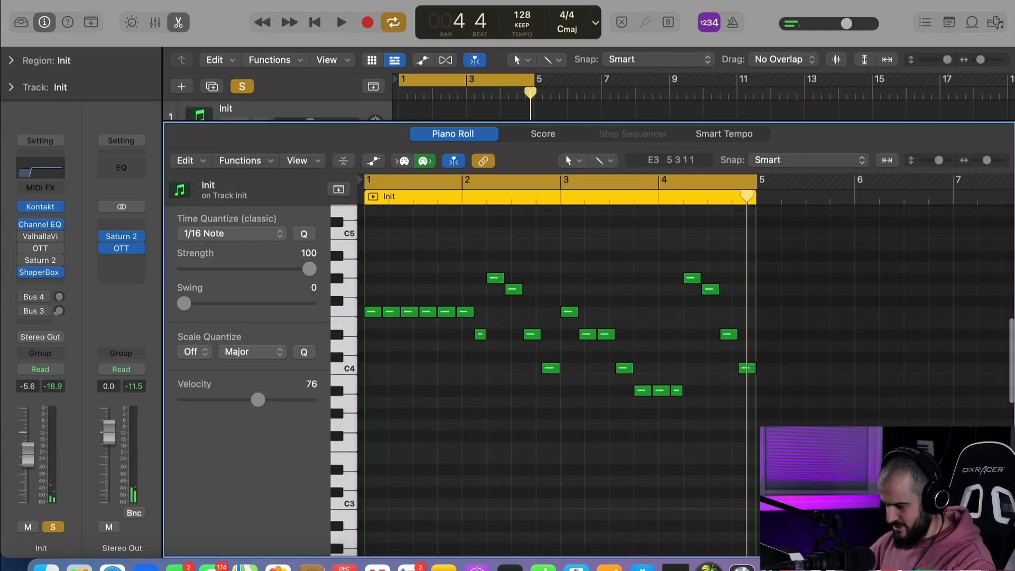
key("super+a")
scroll(412, 296, "down", 2)
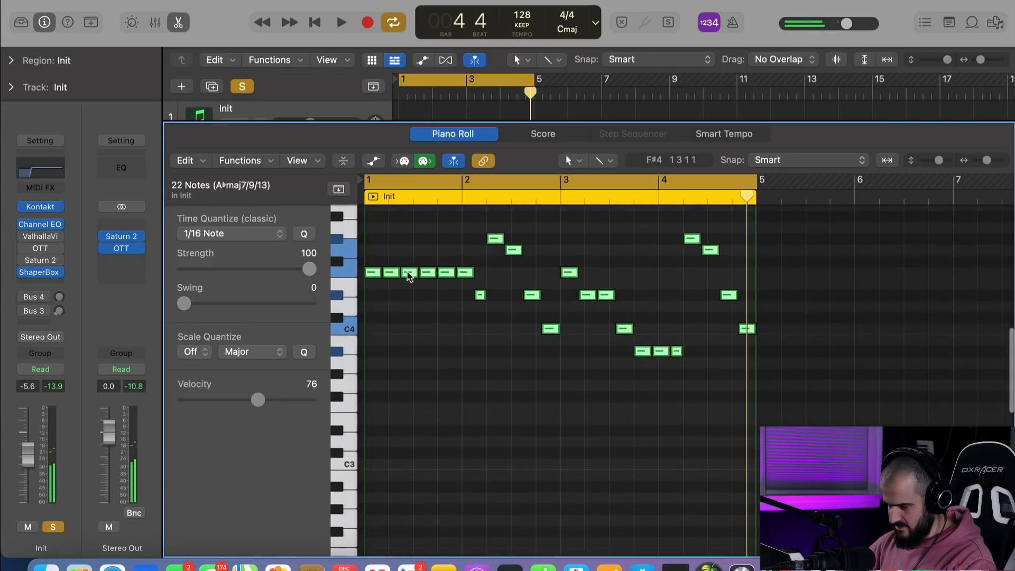
left_click_drag(371, 274, 374, 224)
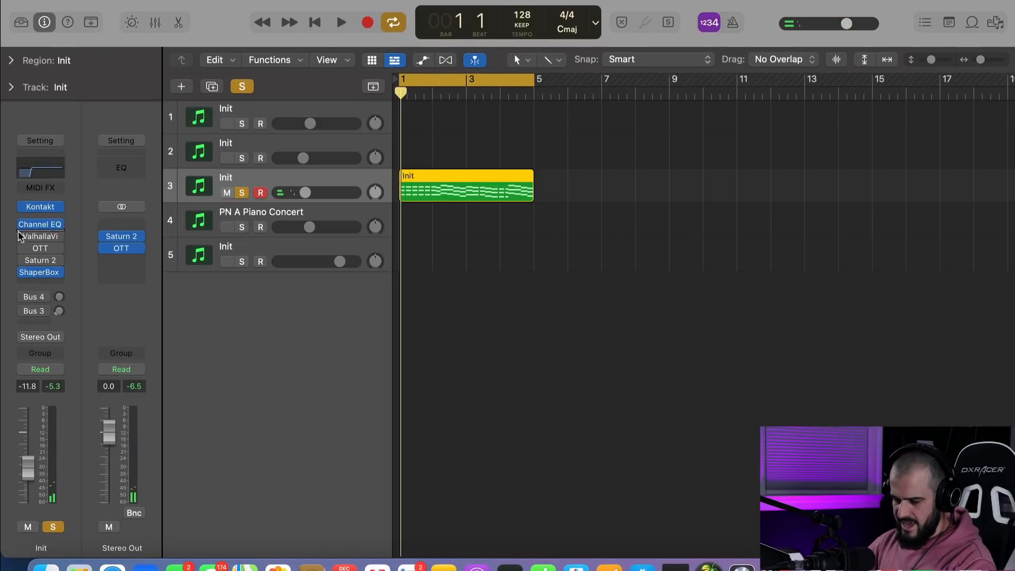
- Turn on the ValhallaVi, OTT and Saturn 2 effects of the third Init track, play its region and select it
mouse_move(19, 232)
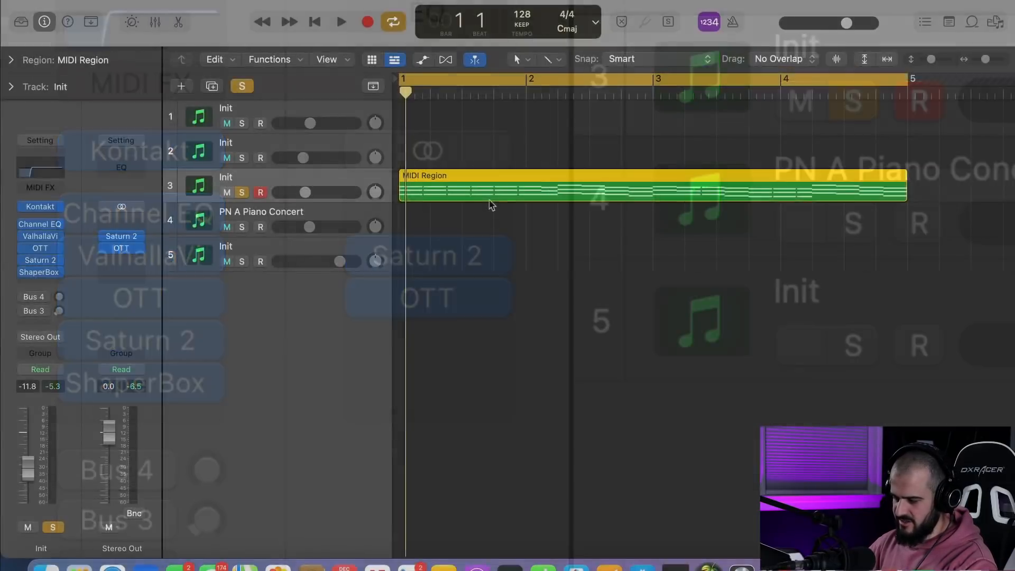
key("space")
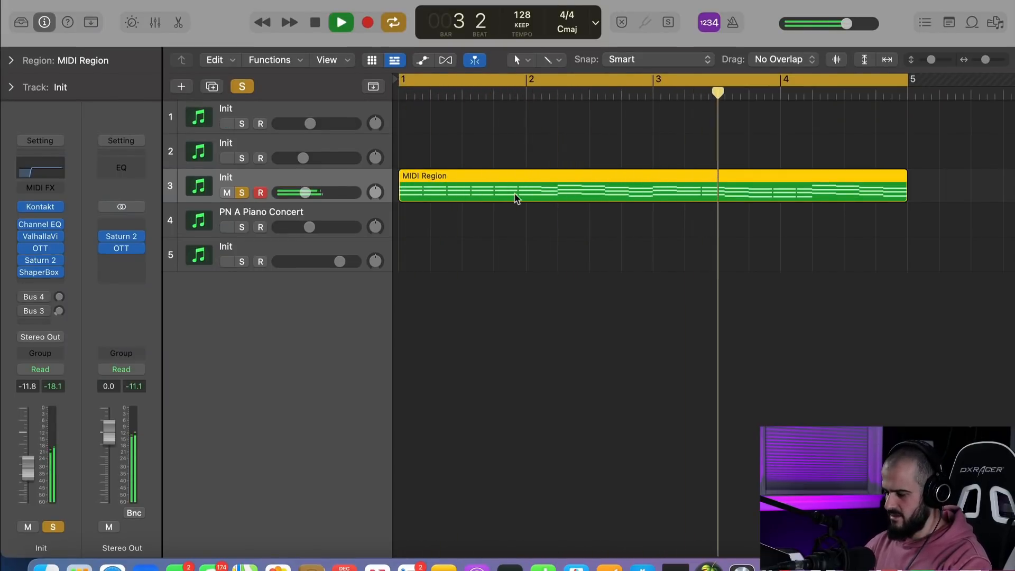
key("space")
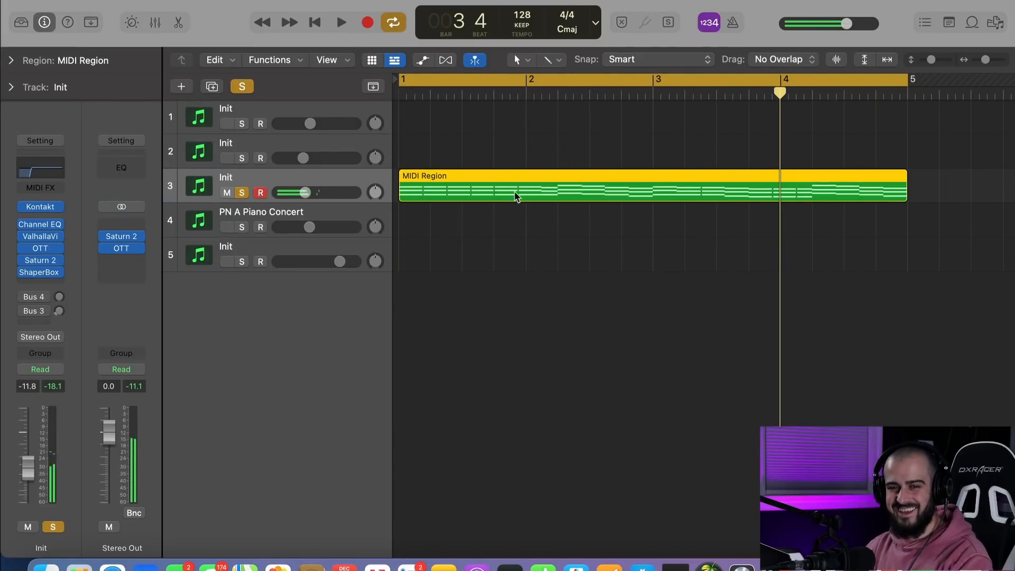
left_click(435, 154)
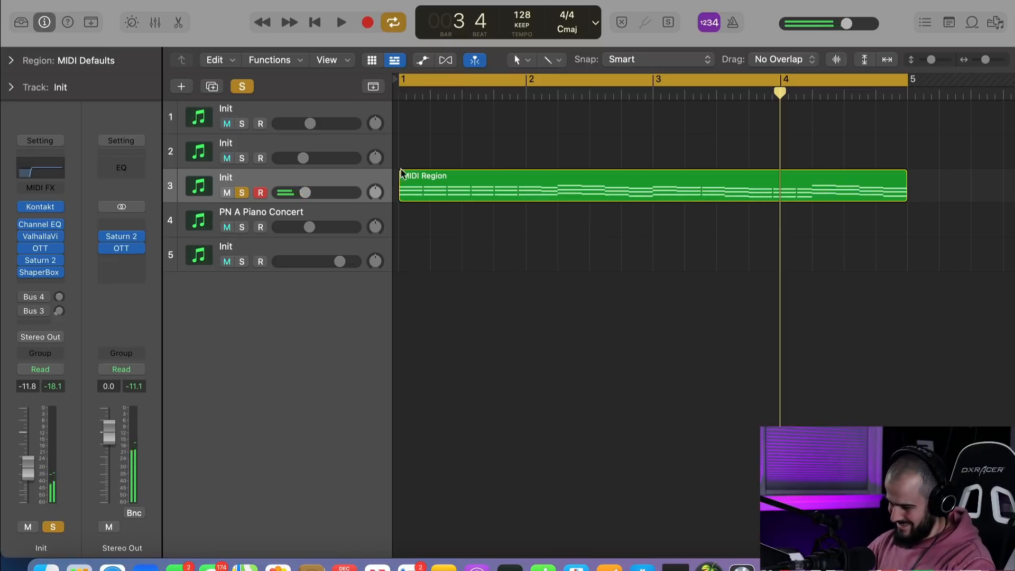
left_click(416, 184)
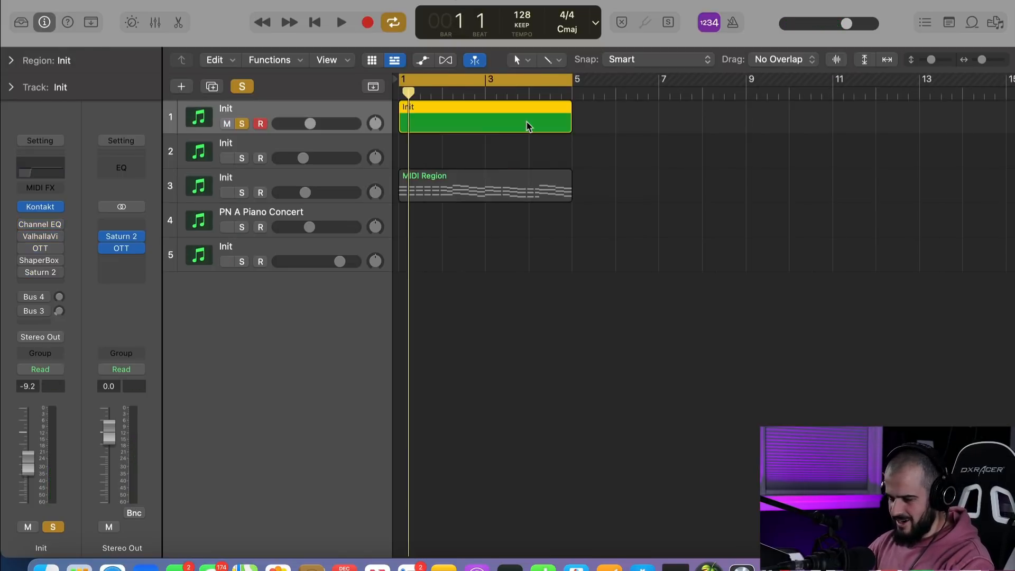
- Open the first Init track's region and write repeated C#1 bass notes, mostly three sixteenths long, from bar 1, with a G#0 after them
double_click(528, 126)
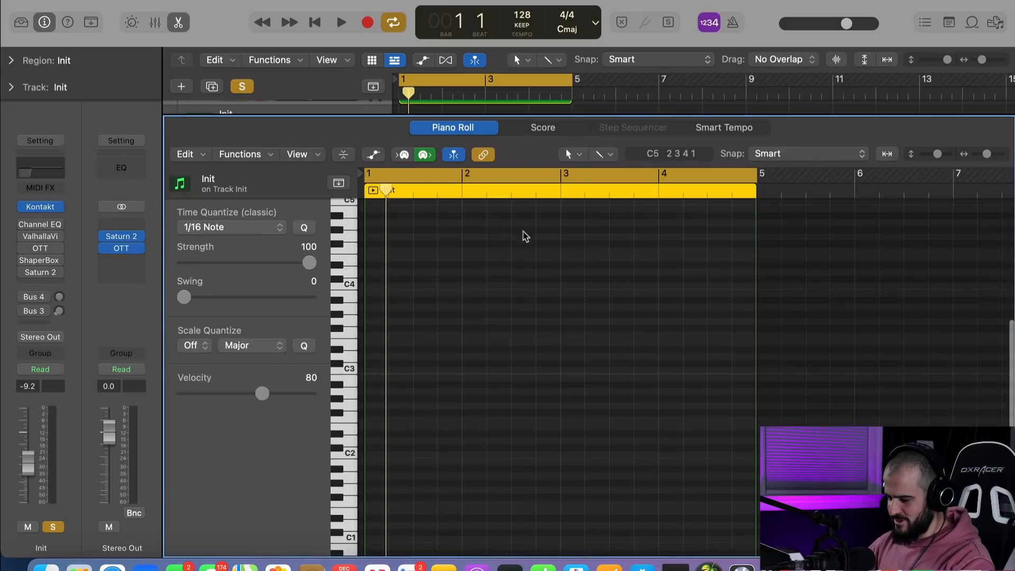
key("space")
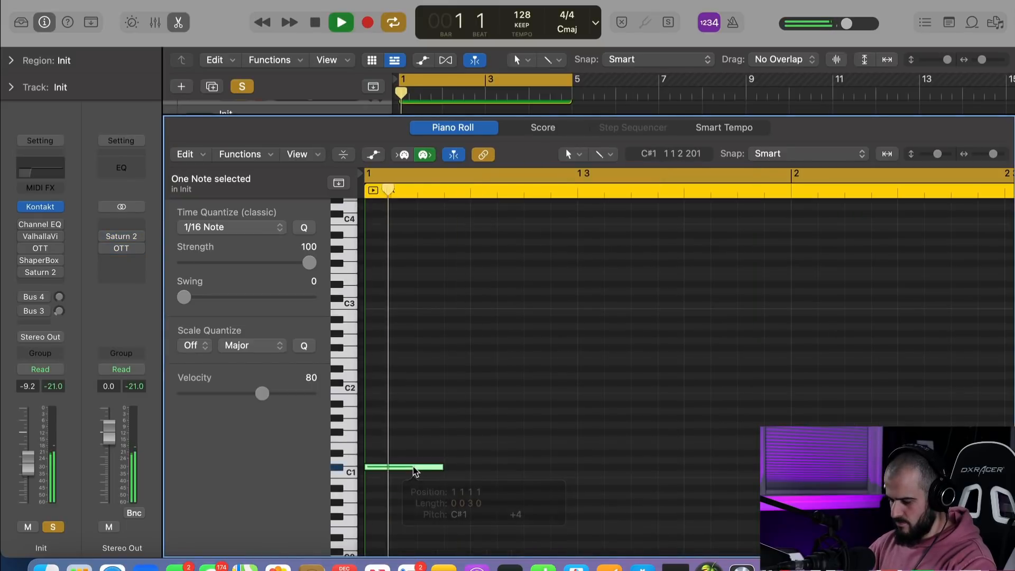
key("space")
left_click(469, 468, "super")
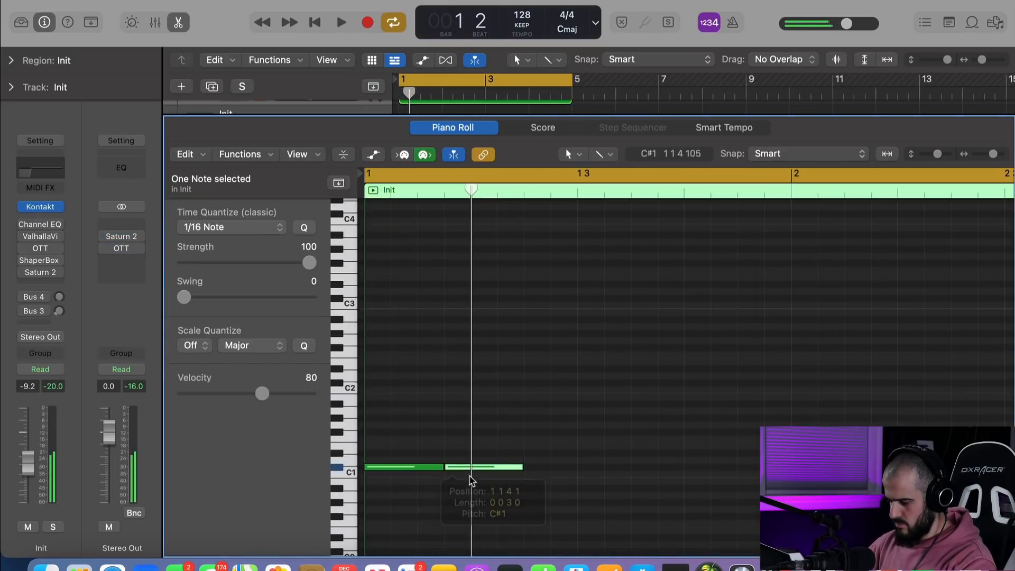
left_click(545, 467, "super")
left_click(469, 424, "super")
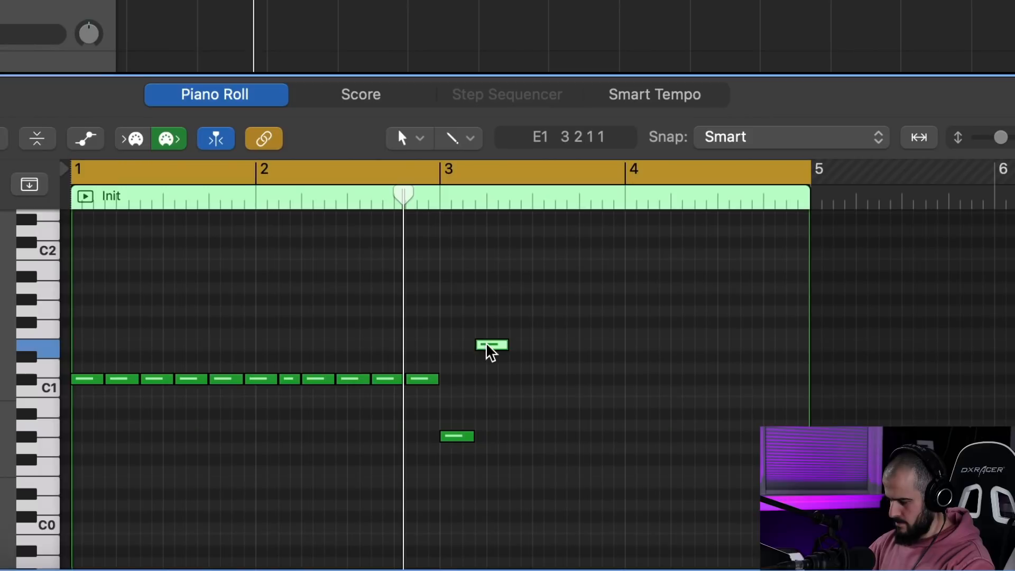
- Continue the bass line through bar 4 with D#1, three F1 notes, G1, repeated G#1 notes and a closing A#0
left_click_drag(484, 348, 486, 355)
left_click_drag(519, 323, 521, 332)
left_click(546, 333)
left_click(582, 333)
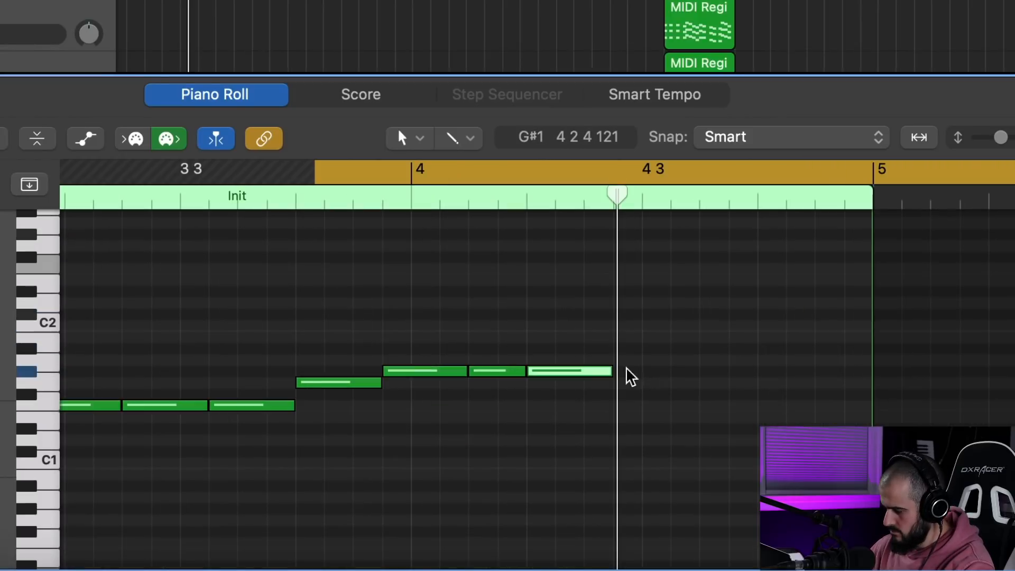
left_click(629, 376)
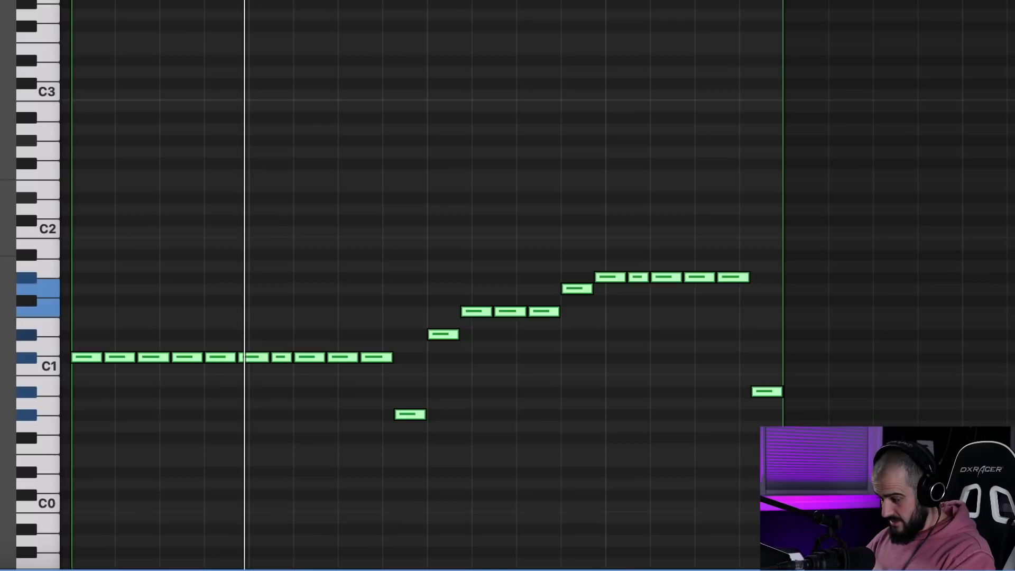
- Layer a higher-pitched copy of the whole bass line and adjust the pitch of the copied notes
key("Return")
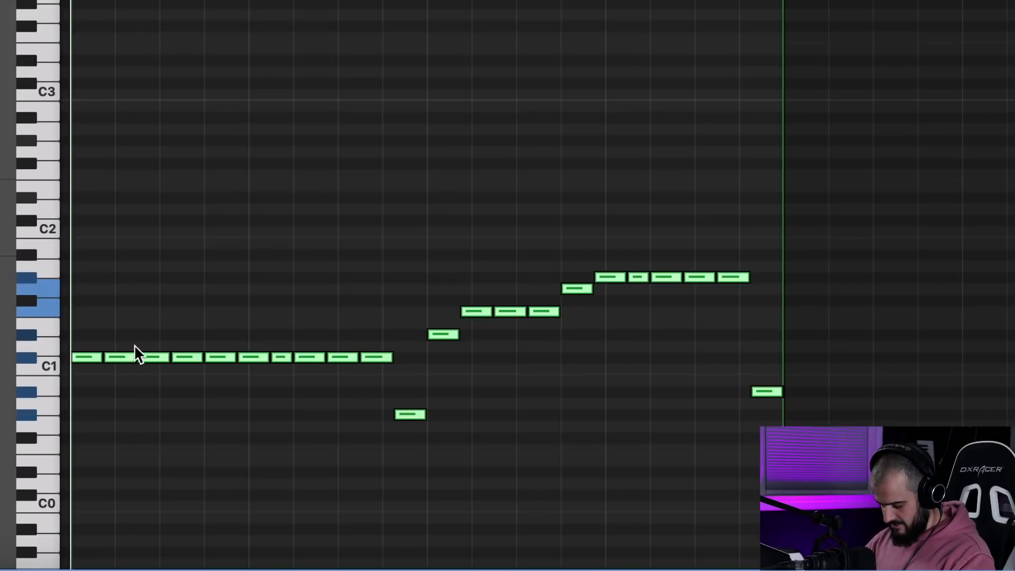
scroll(97, 351, "up", 2)
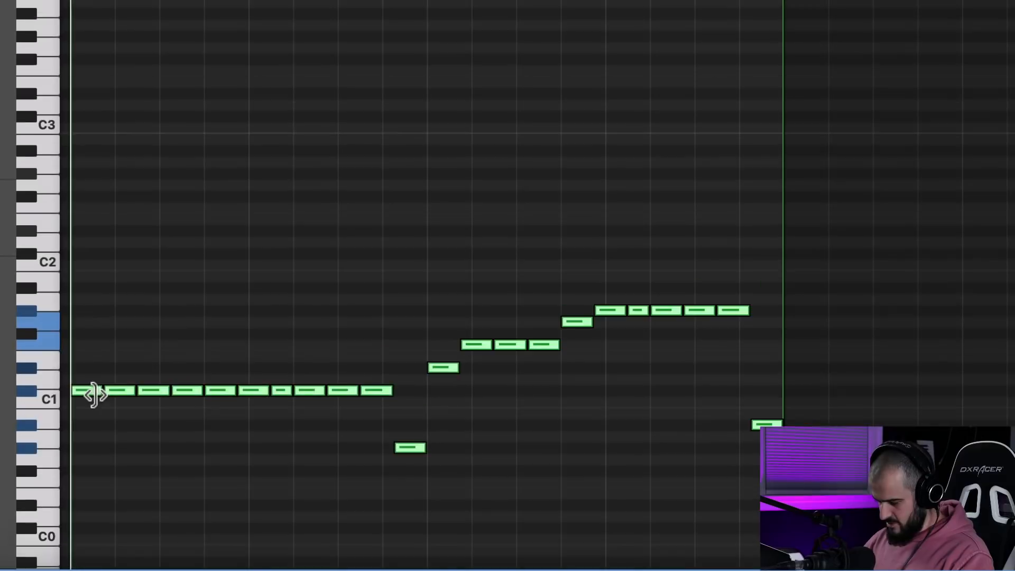
left_click_drag(91, 391, 96, 204)
left_click_drag(480, 144, 488, 169)
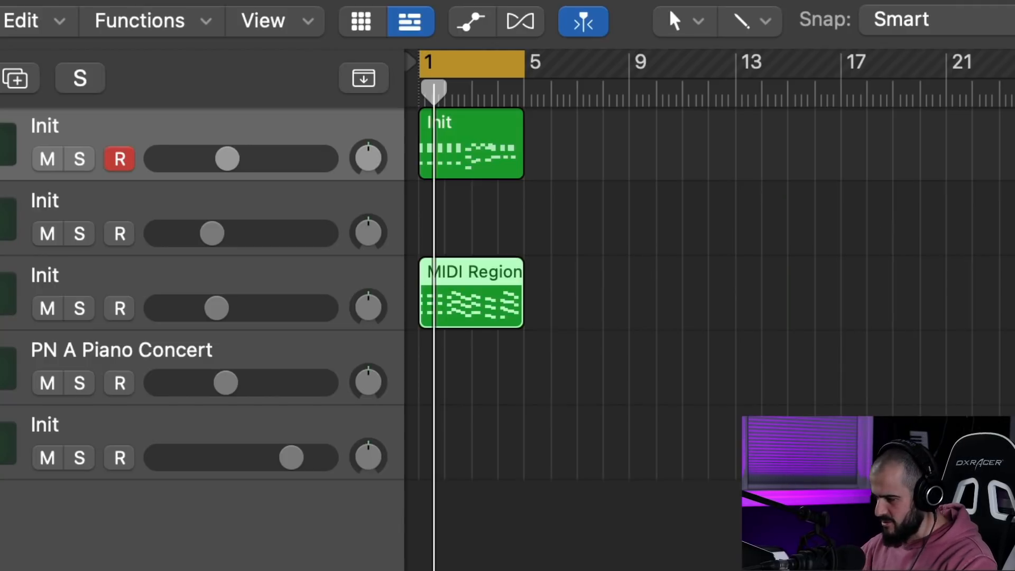
- Copy the first track's Init region onto the second Init track and play it soloed
left_click_drag(469, 145, 641, 222)
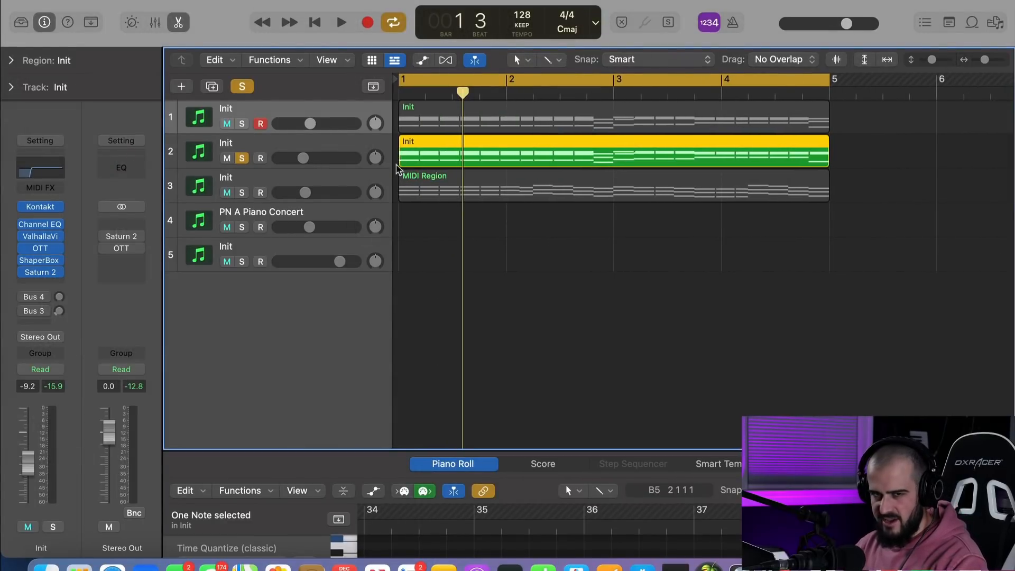
key("space")
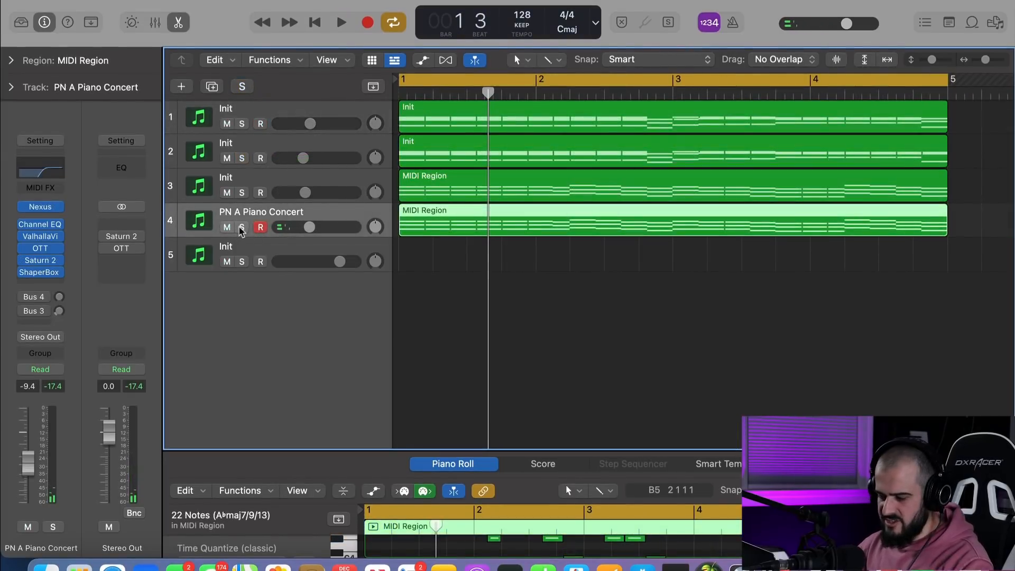
- Solo the PN A Piano Concert track, play its region, and turn the solo off again
left_click(241, 229)
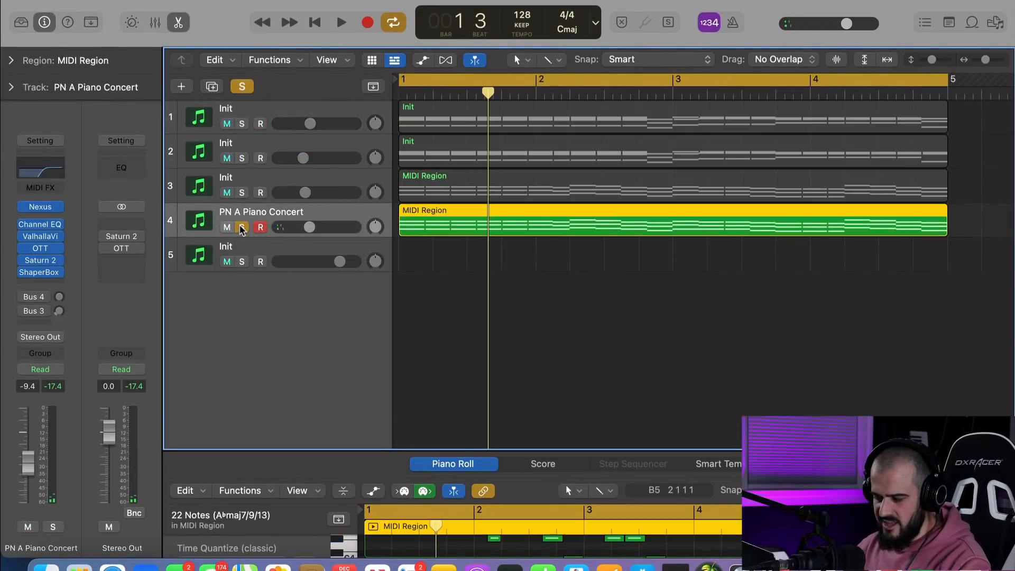
key("space")
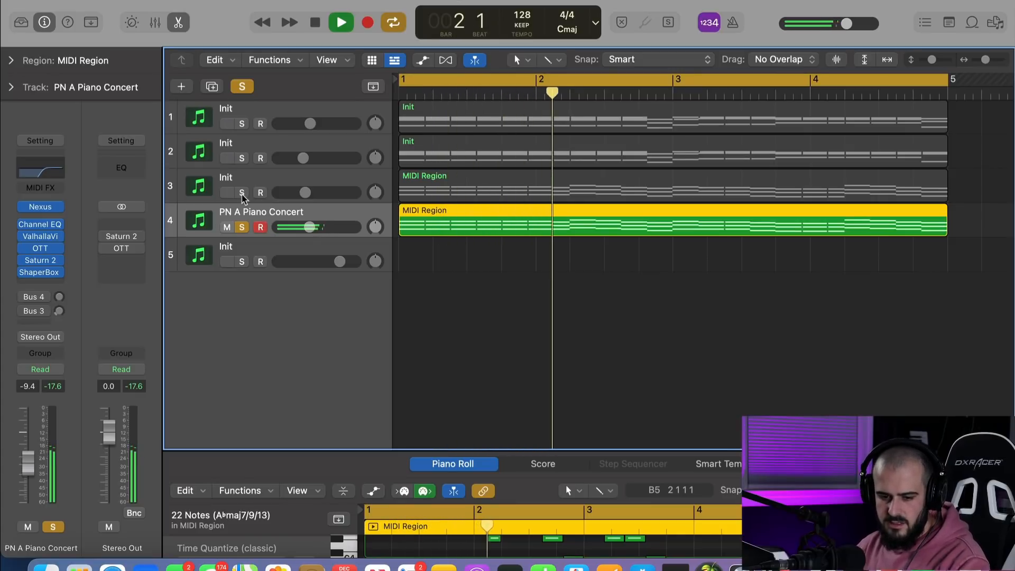
key("space")
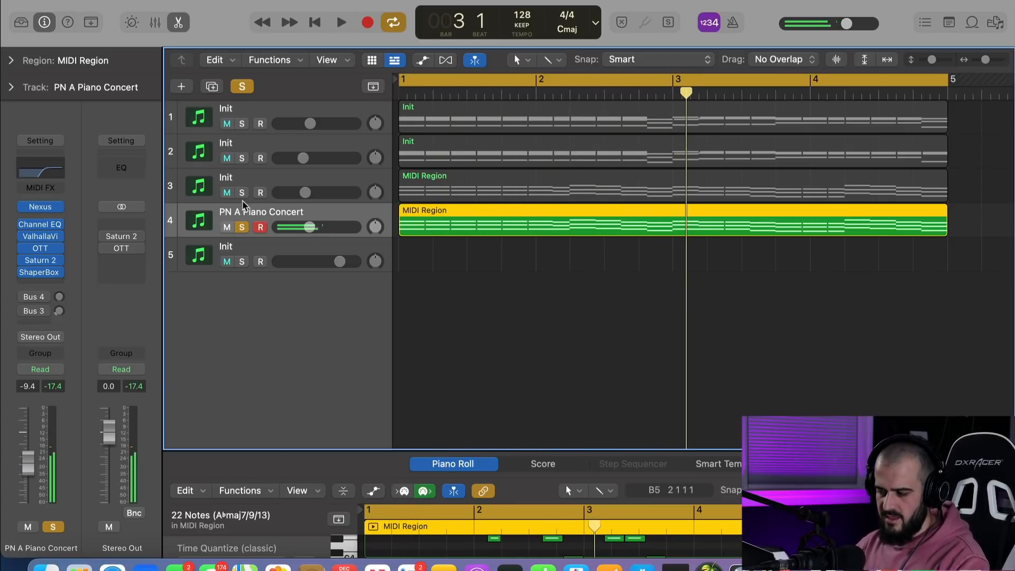
left_click(242, 228)
- Select the bass MIDI region on the fifth track and play the layered arrangement
key("super+Left")
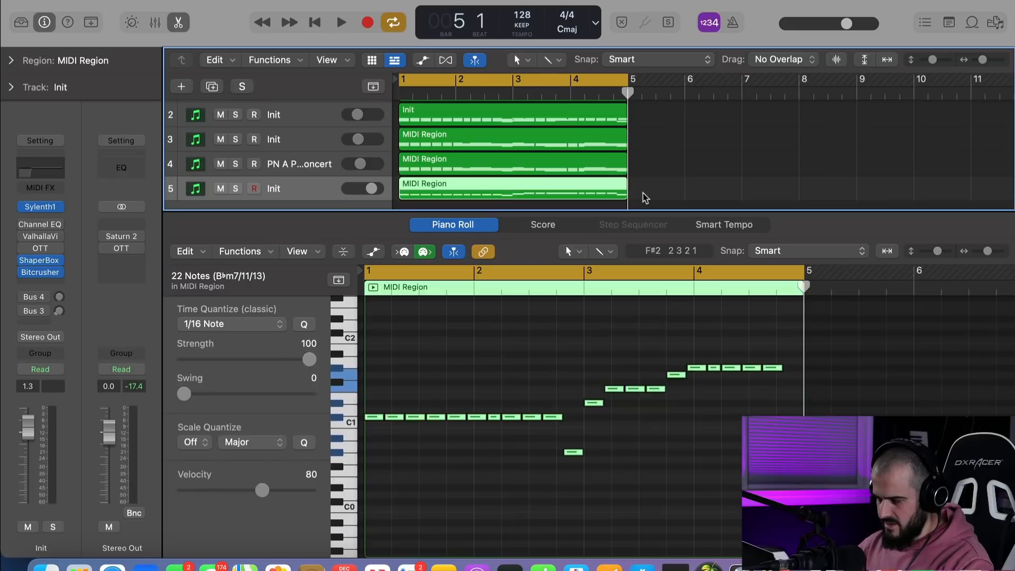
left_click(642, 193)
left_click(565, 191)
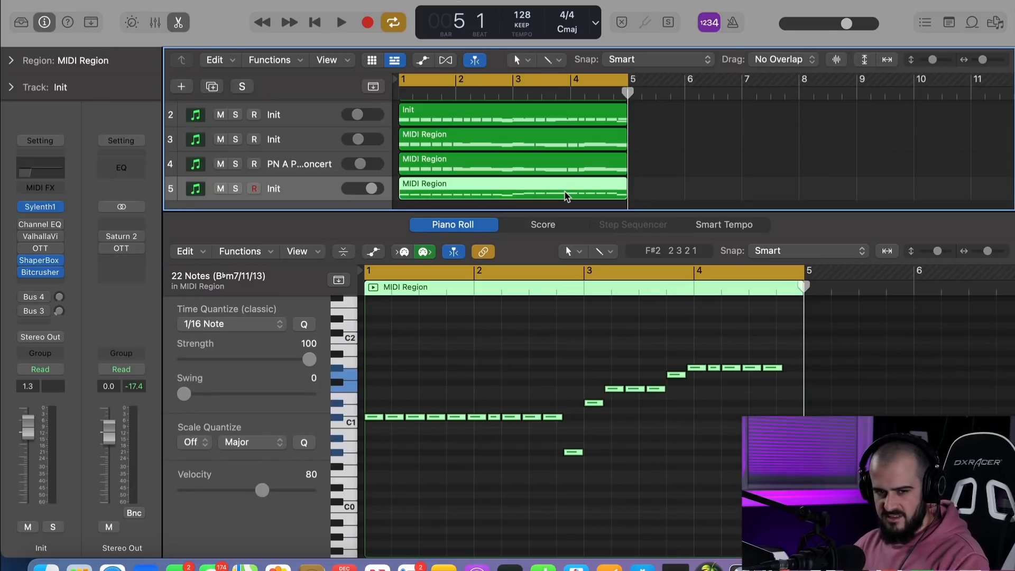
key("space")
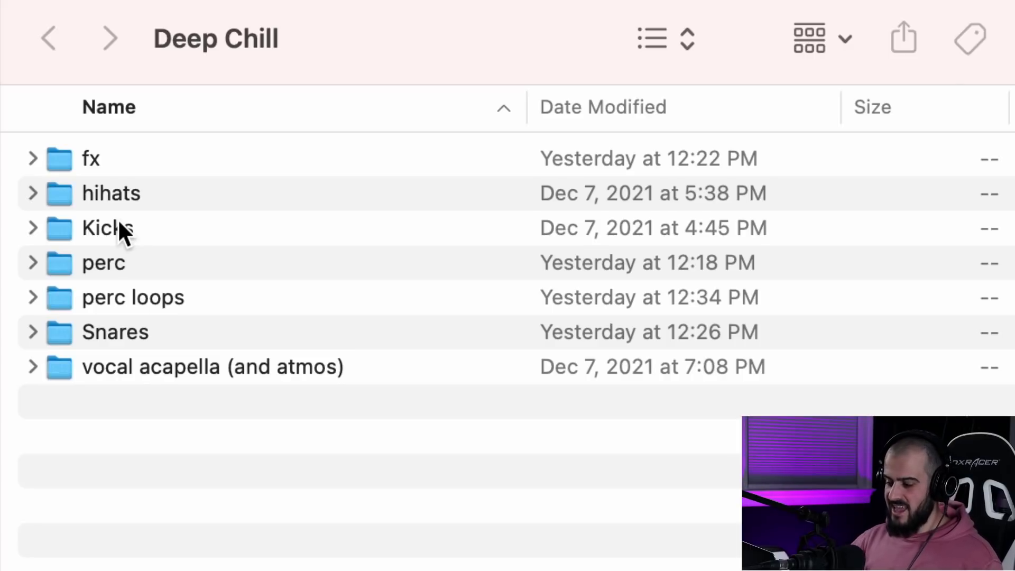
- Switch to the Deep Chill folder in Finder and expand the vocal acapella (and atmos) folder to view its samples
left_click(27, 366)
left_click(33, 366)
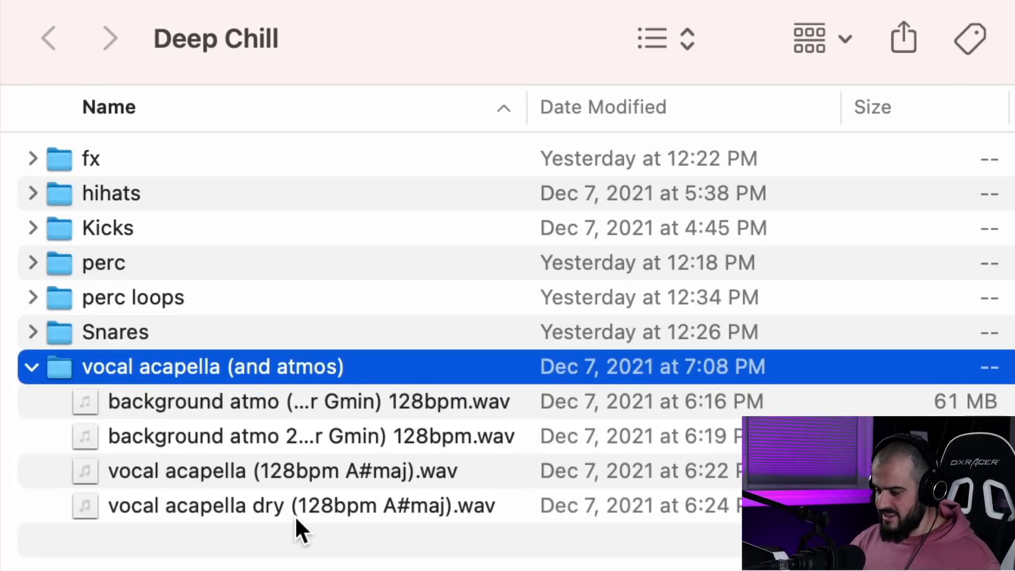